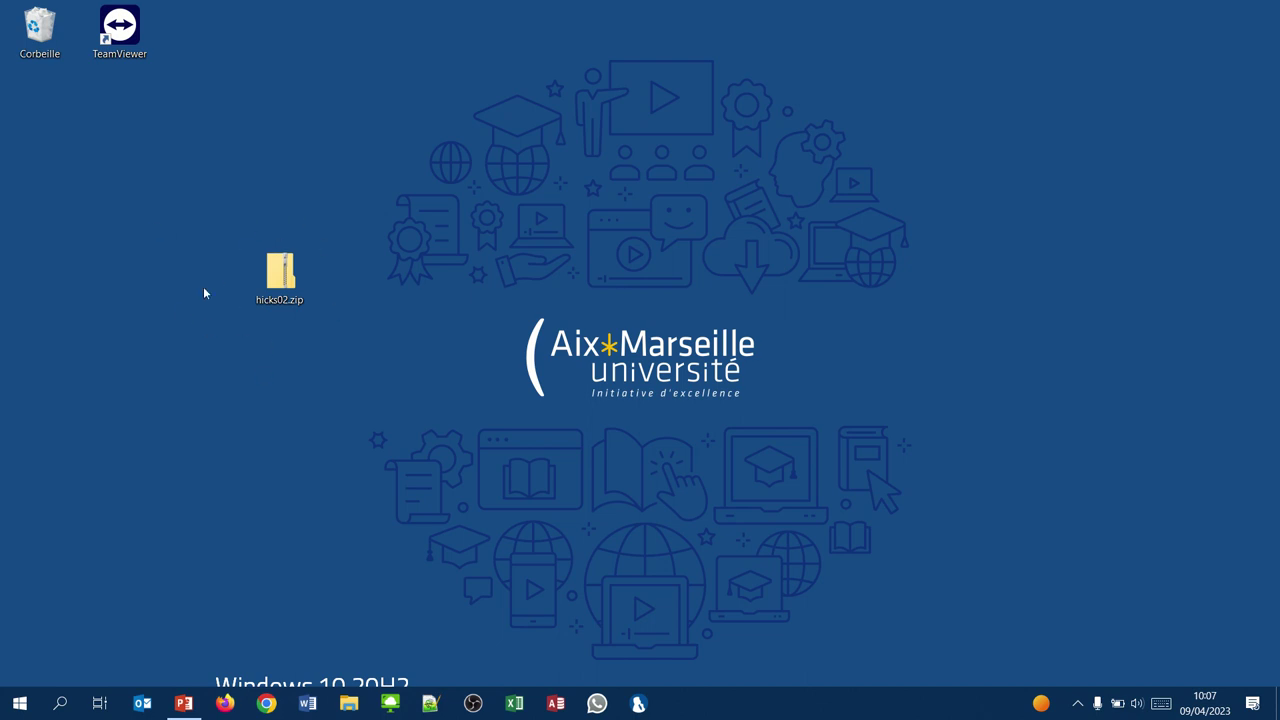
Extract hicks02.zip onto the desktop and move the extracted hicks02 folder away from the other desktop icons
right_click(279, 278)
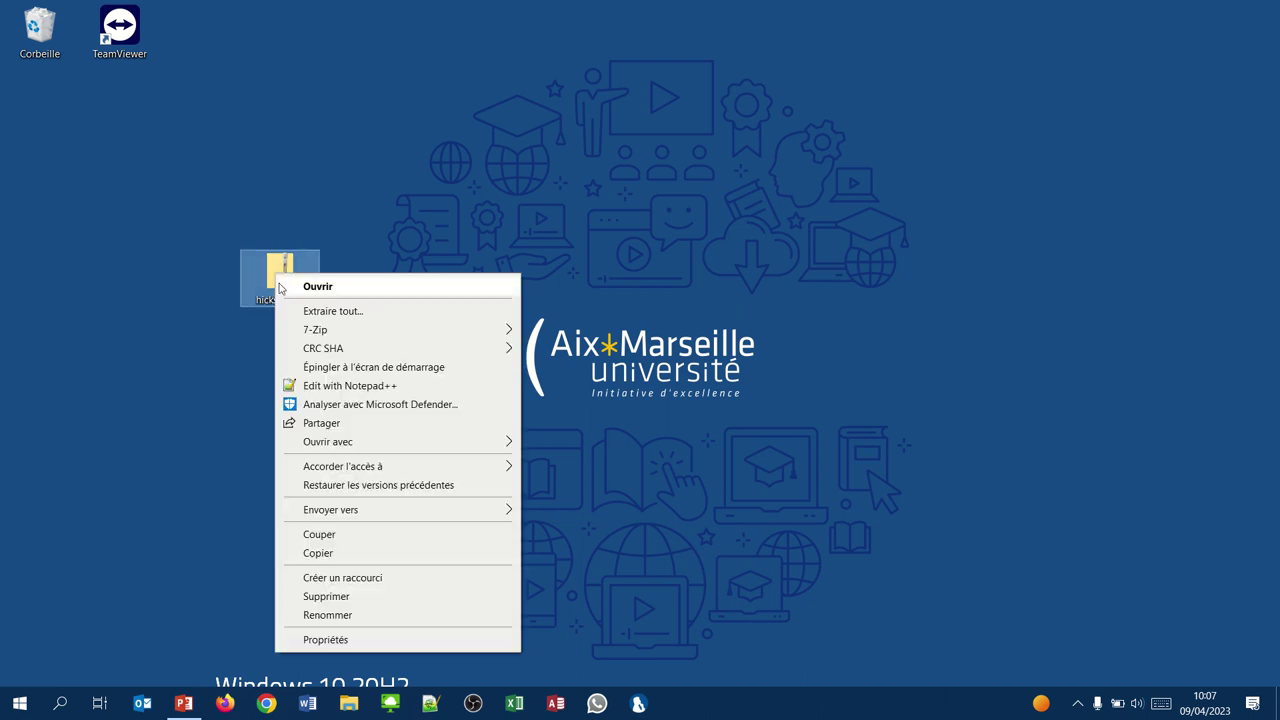
click(306, 311)
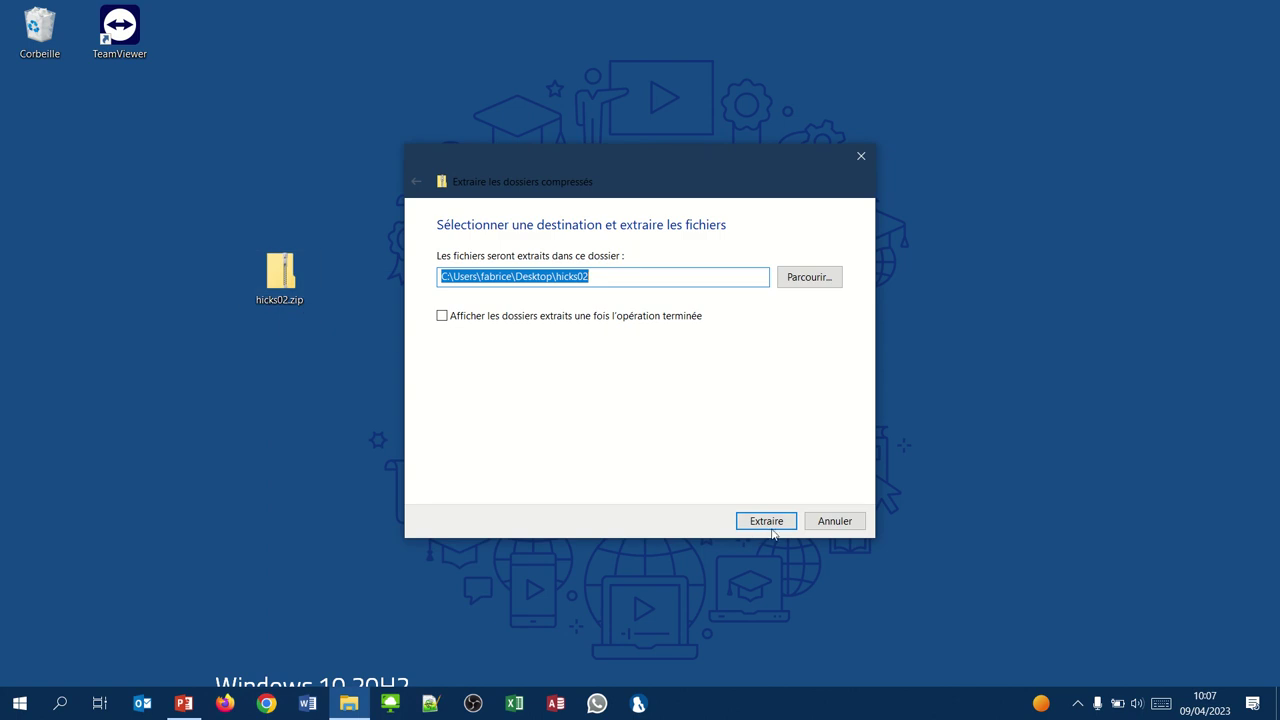
click(768, 522)
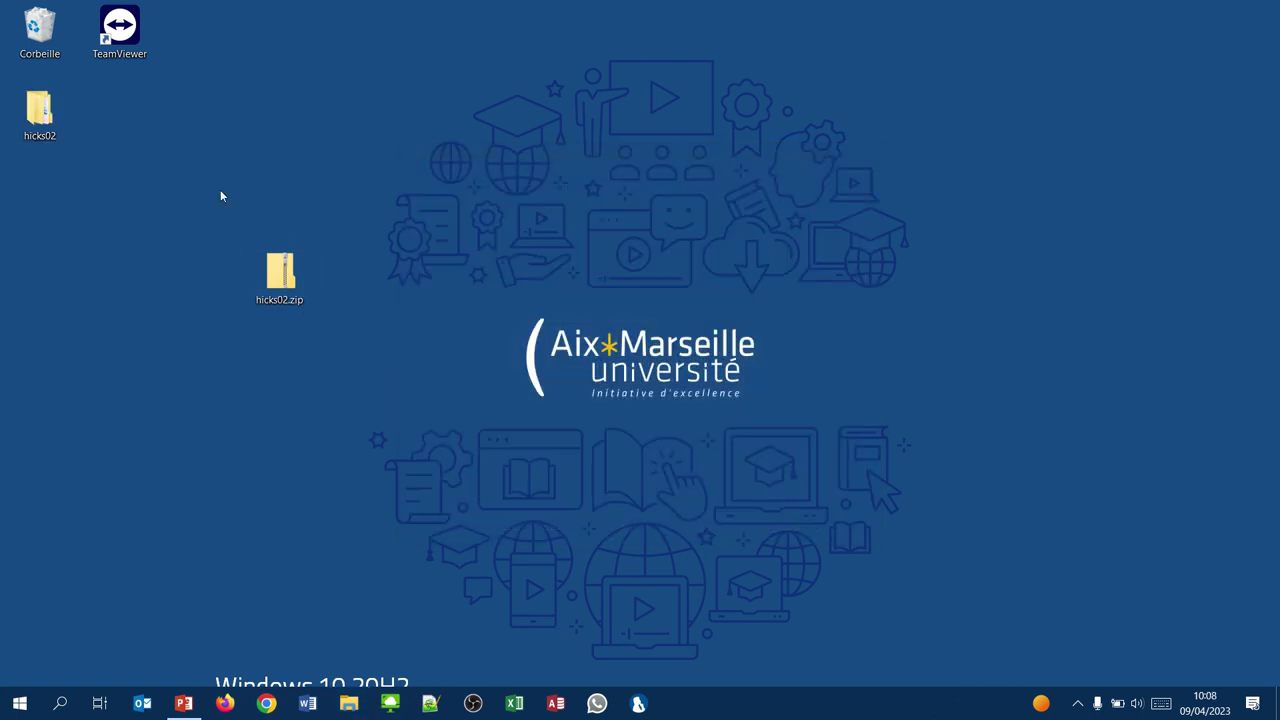
drag(40, 112, 464, 143)
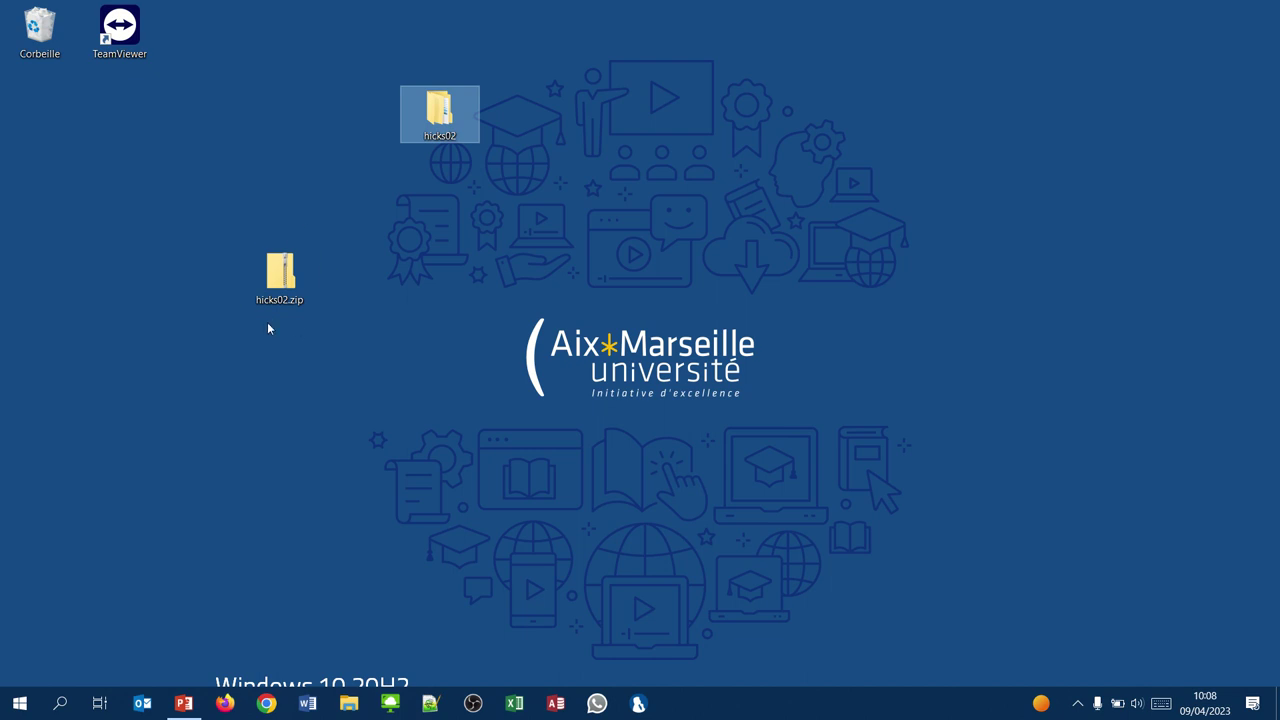
Delete hicks02.zip and move the inner hicks02 folder out of the extracted folder onto the desktop
click(282, 290)
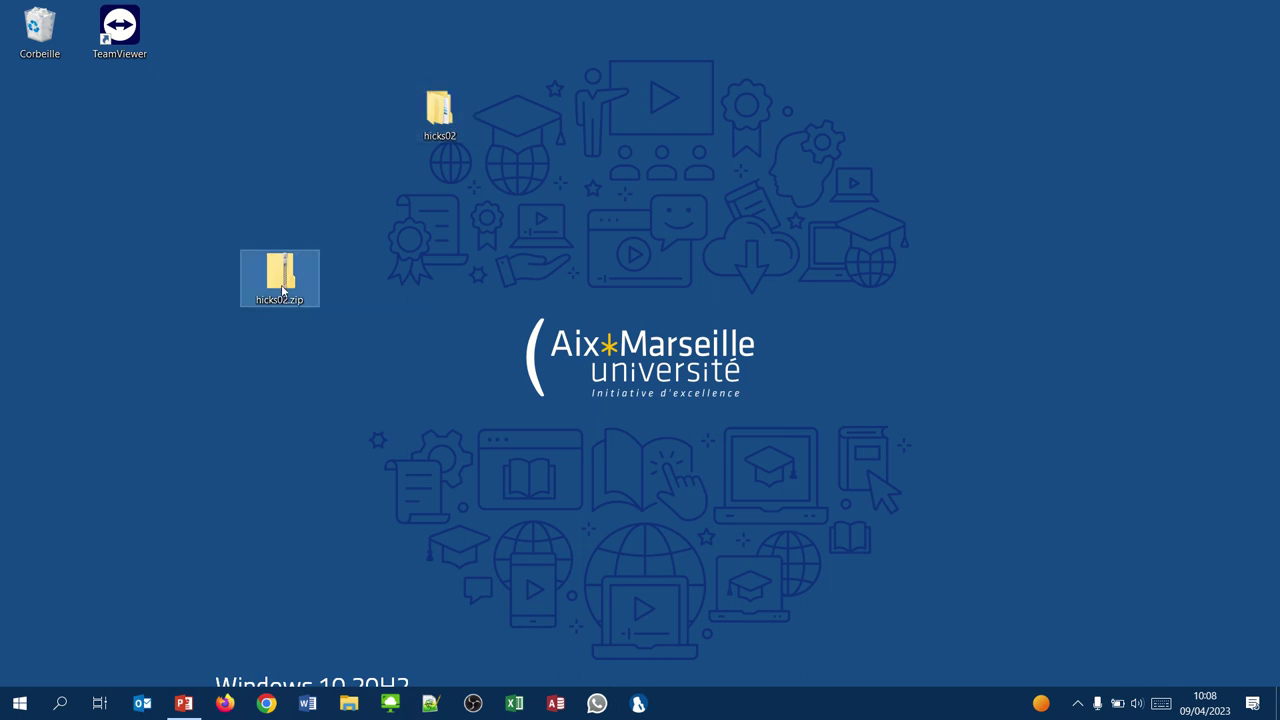
double_click(443, 106)
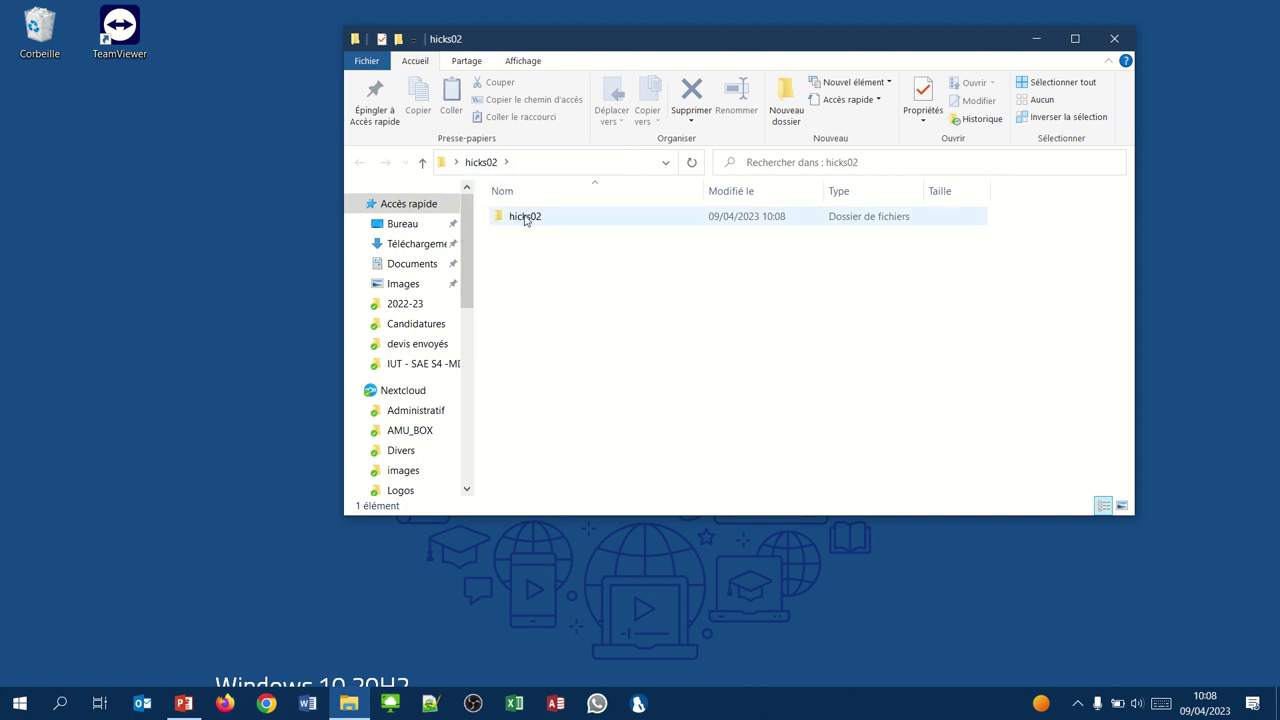
drag(525, 221, 158, 196)
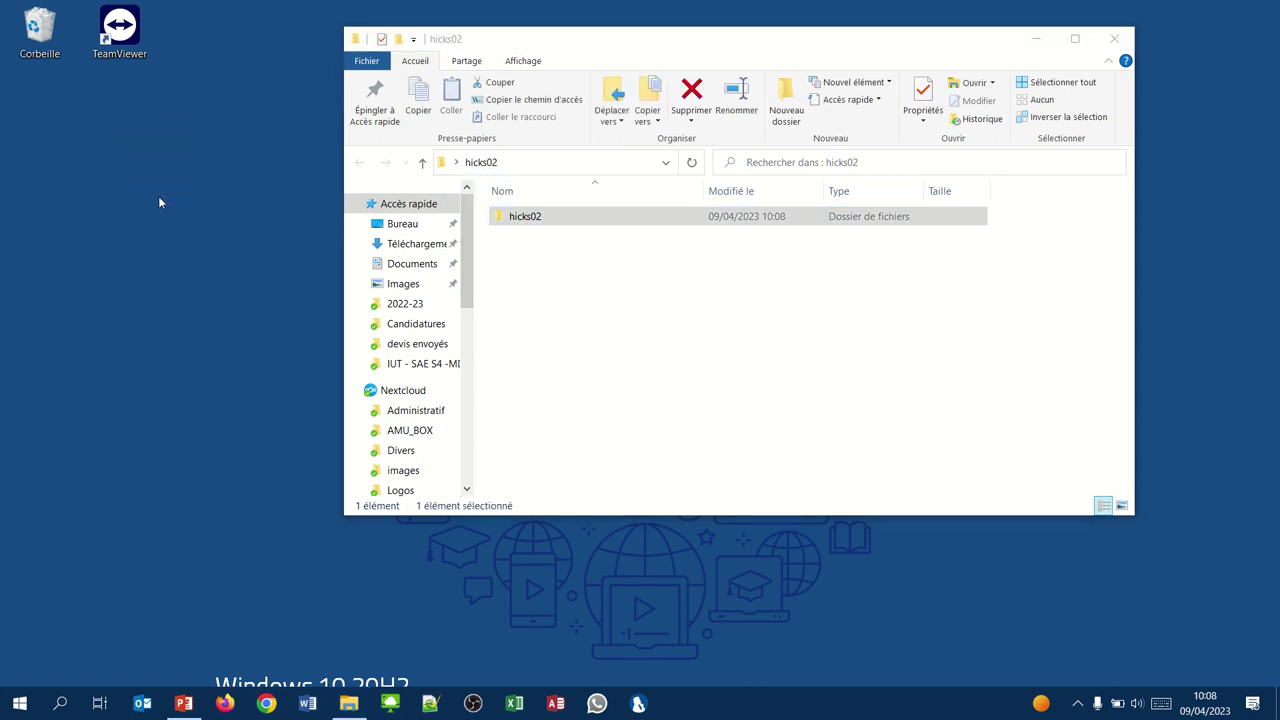
click(1114, 38)
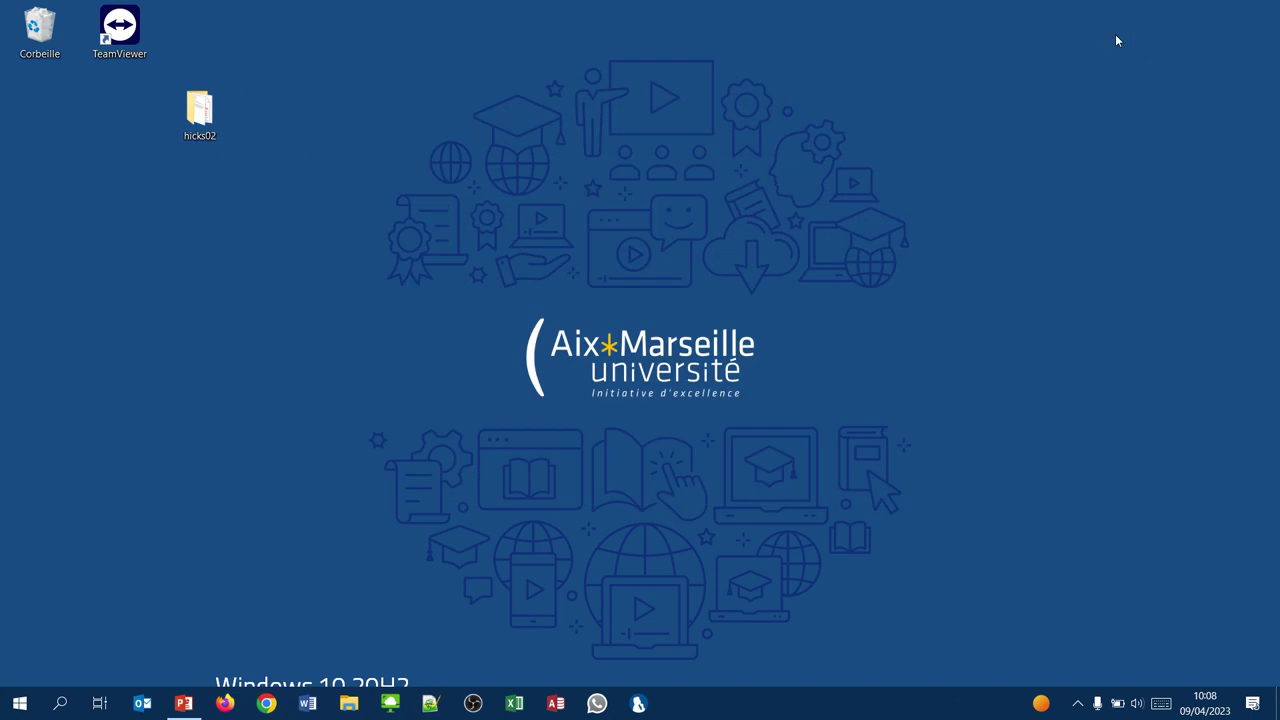
View the Materiel subfolder of hicks02, and open the hicks02.accdb database from the hicks02 folder with its content enabled
double_click(204, 116)
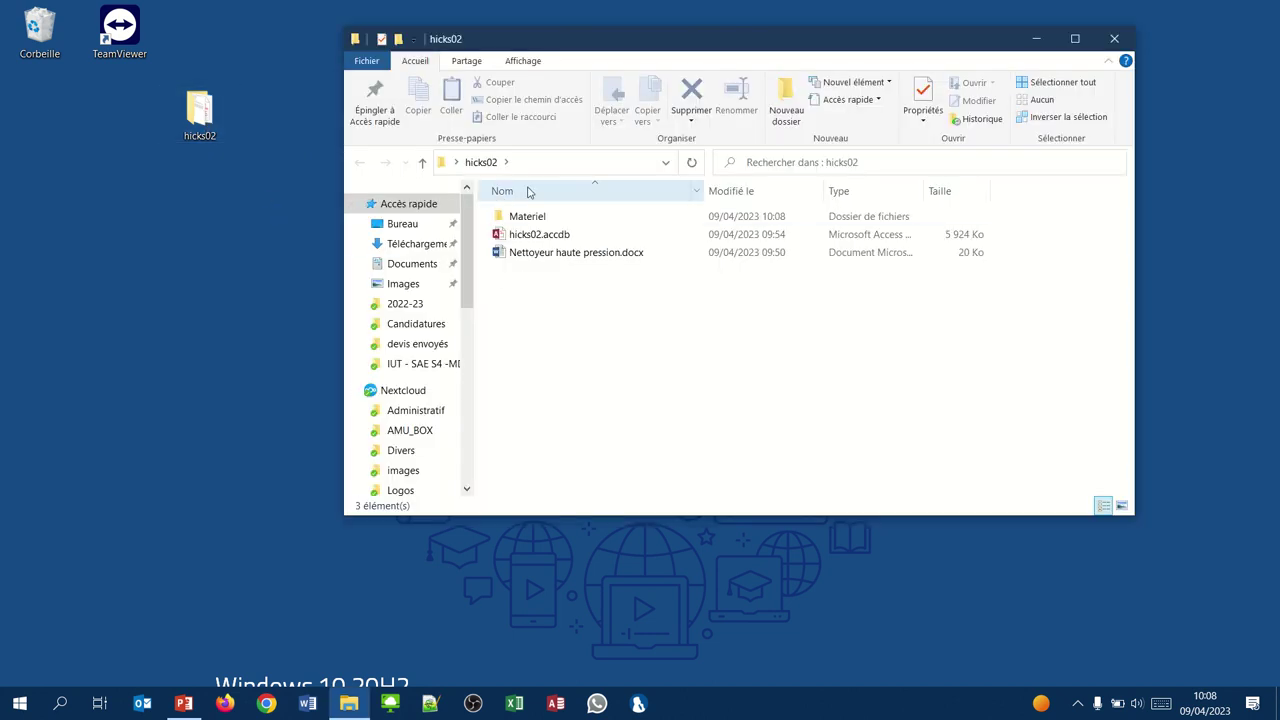
double_click(535, 220)
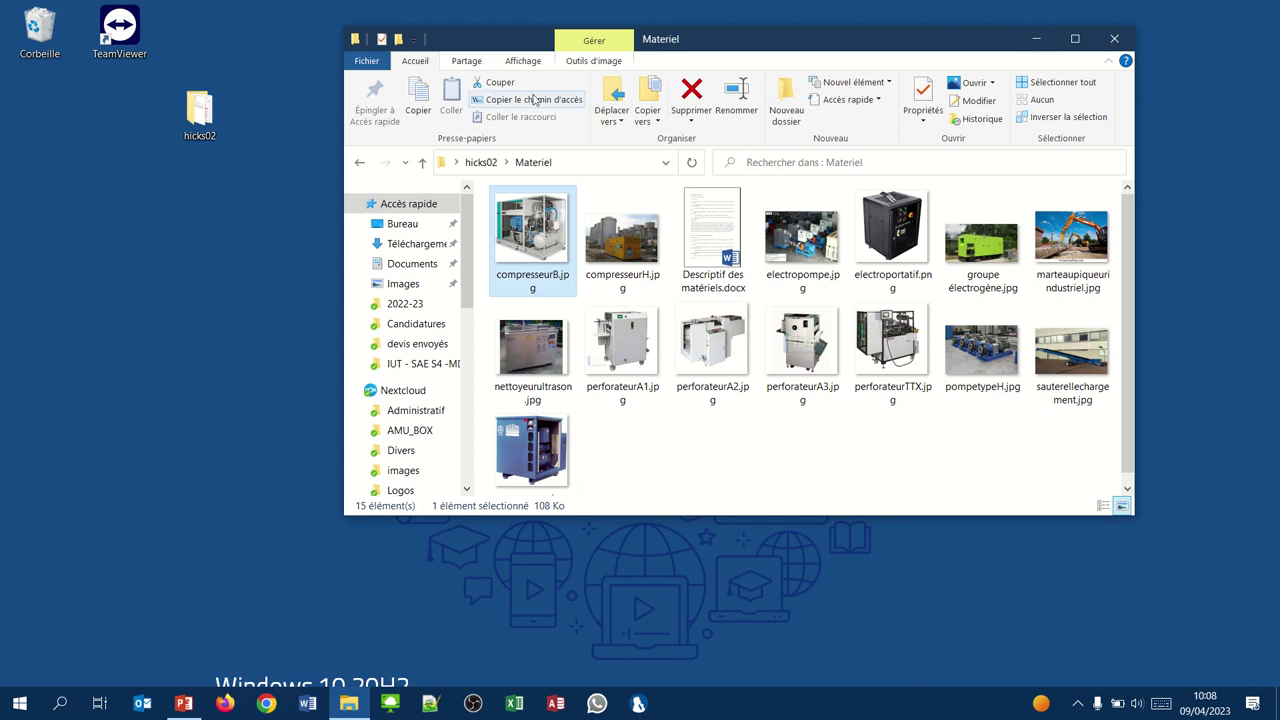
click(358, 162)
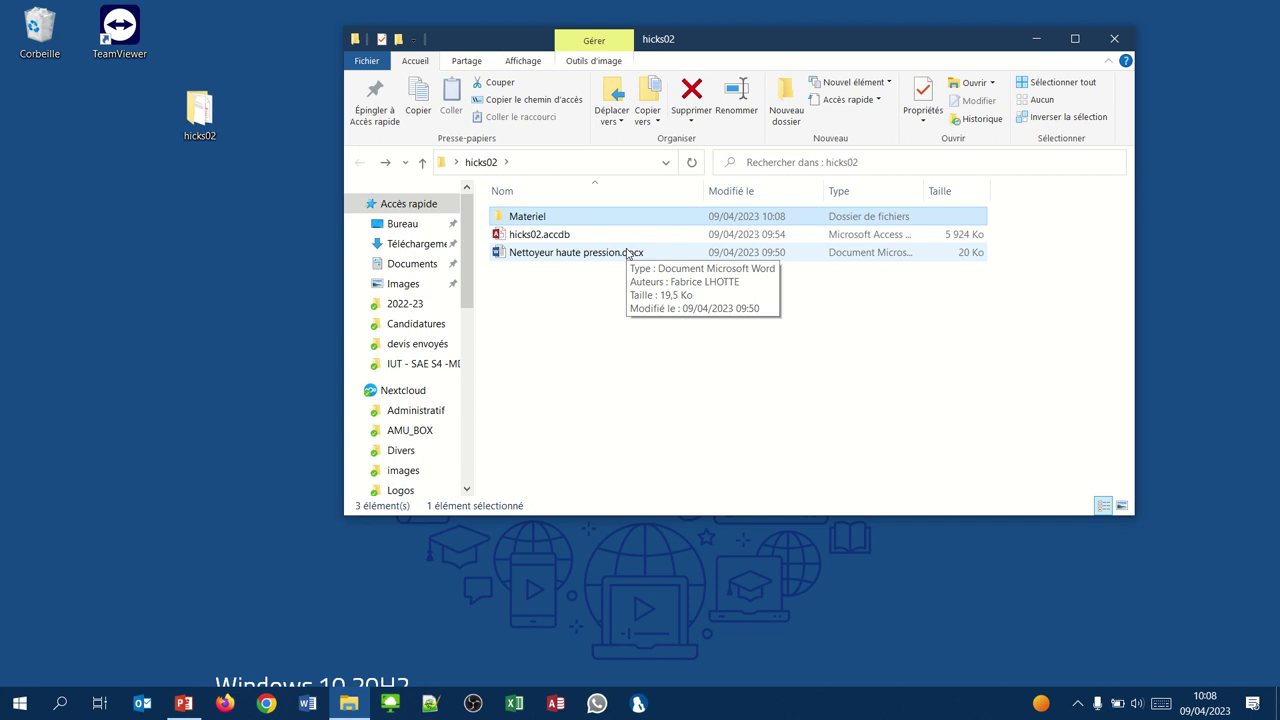
double_click(530, 240)
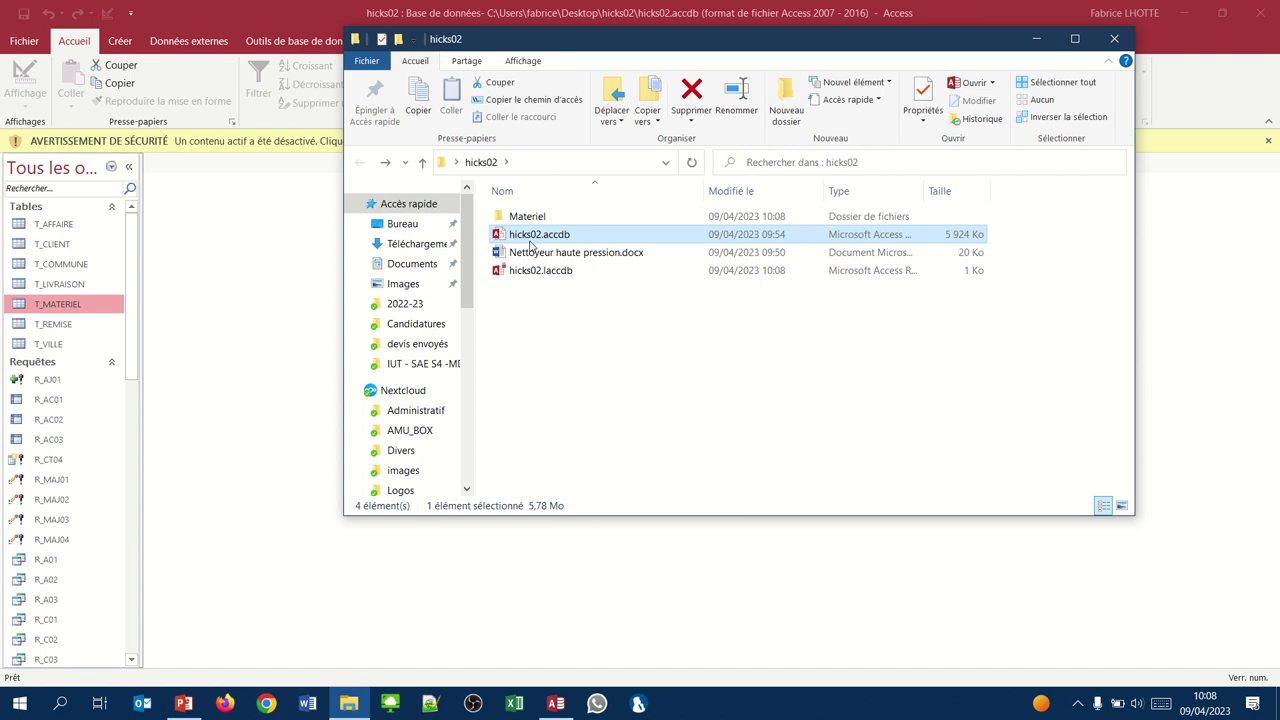
click(1114, 38)
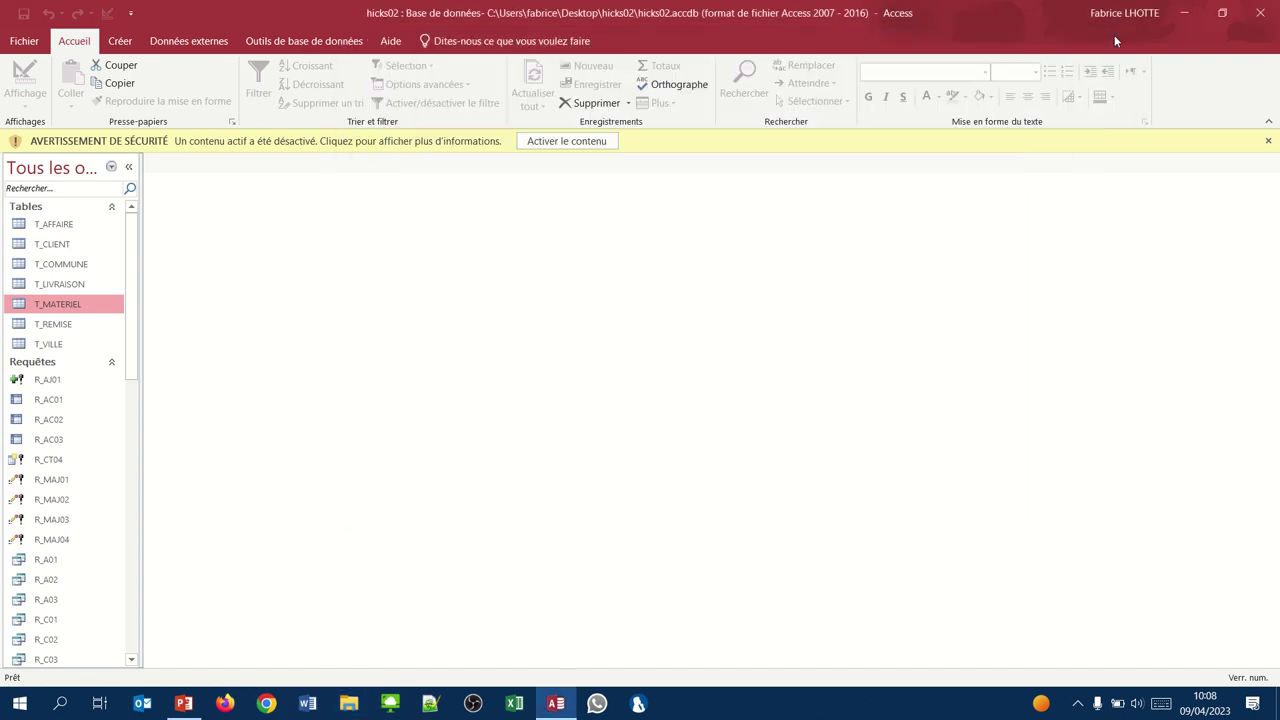
click(586, 142)
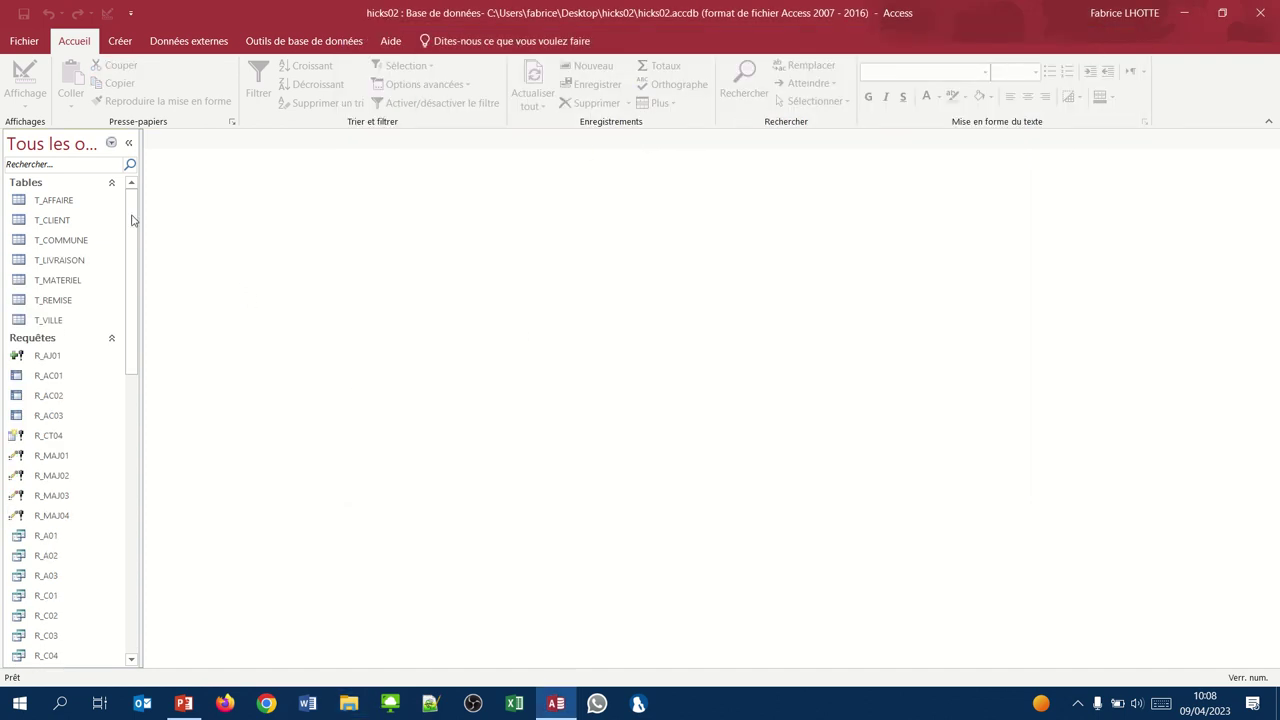
Review the T_MATERIEL table, close it, and start the Form Wizard with that table as the source
double_click(46, 283)
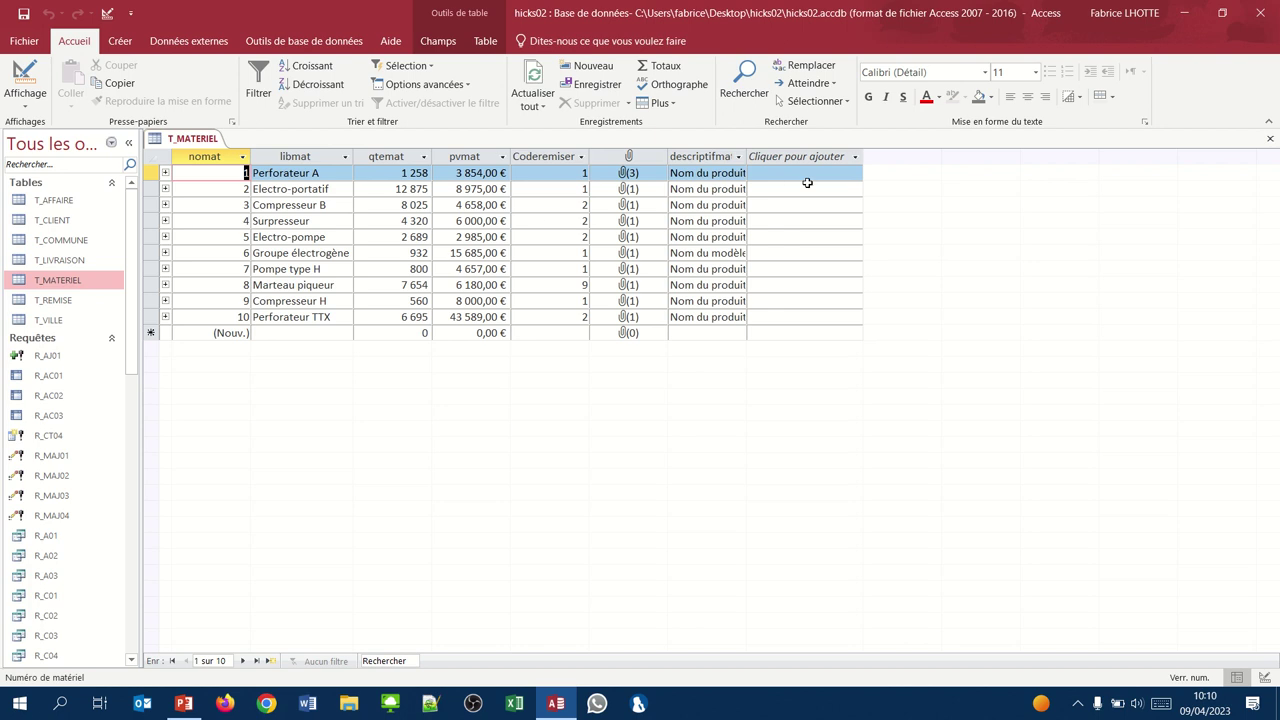
click(1270, 139)
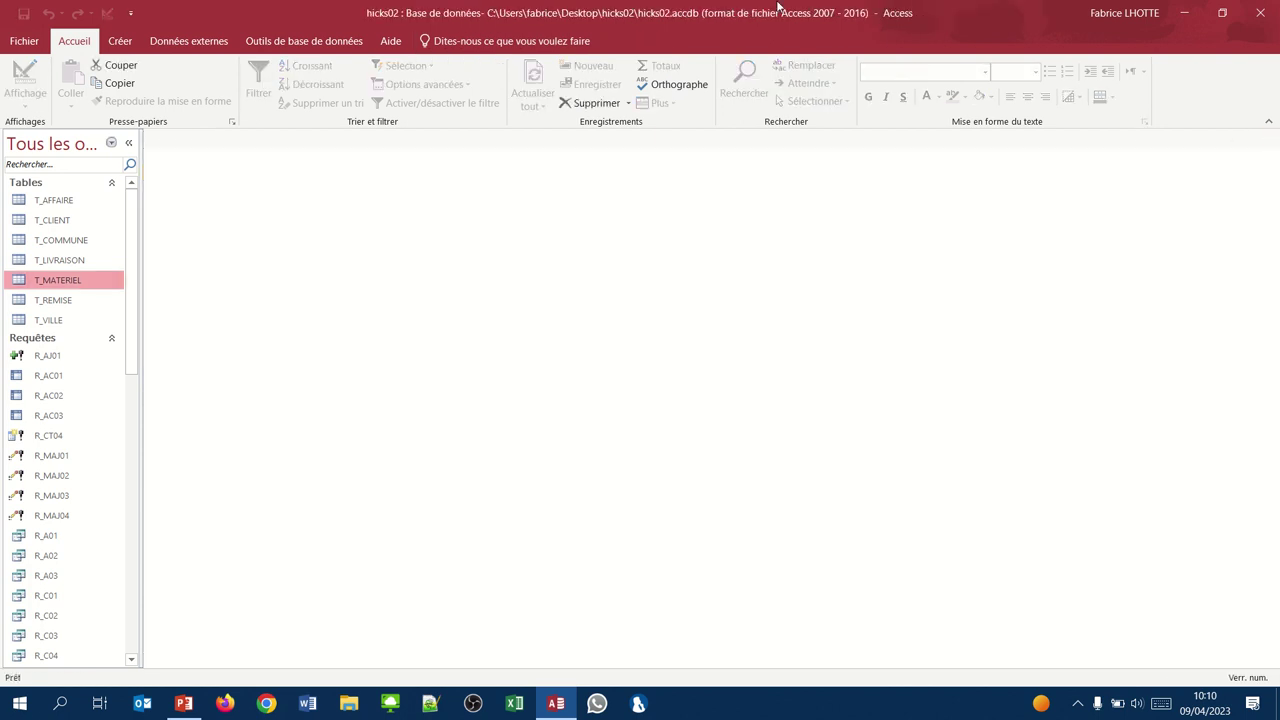
click(120, 41)
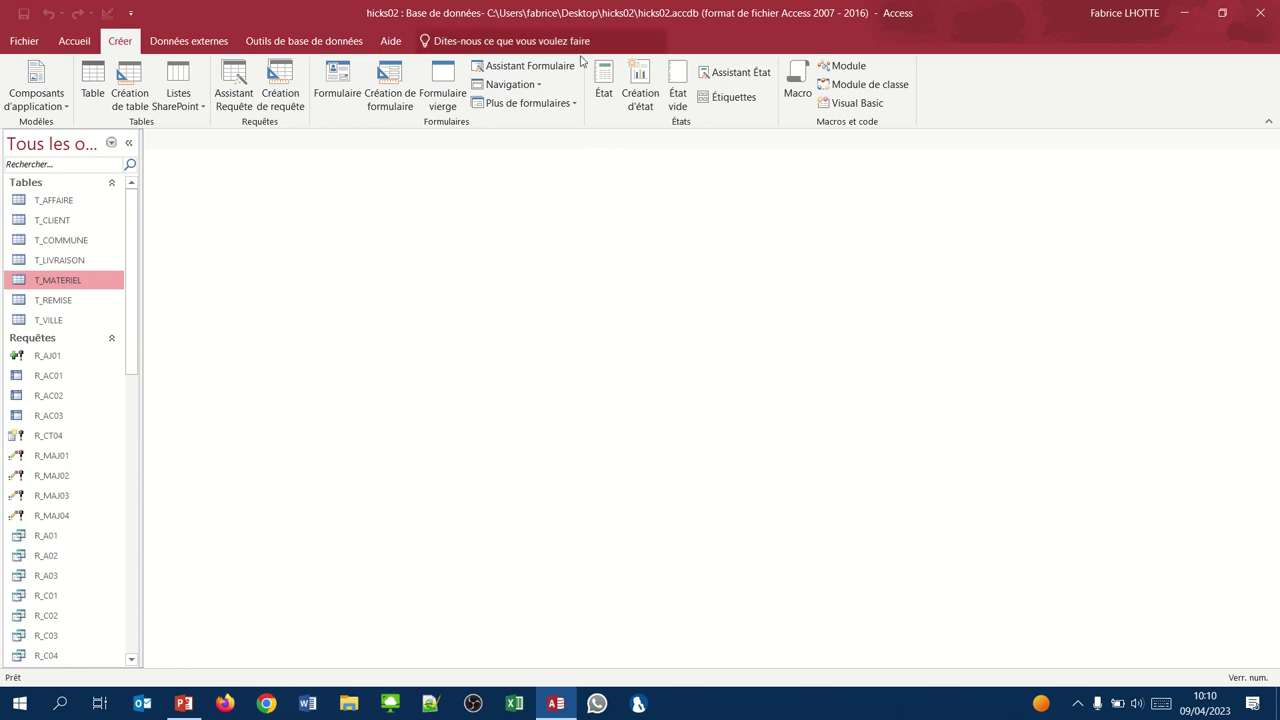
click(500, 70)
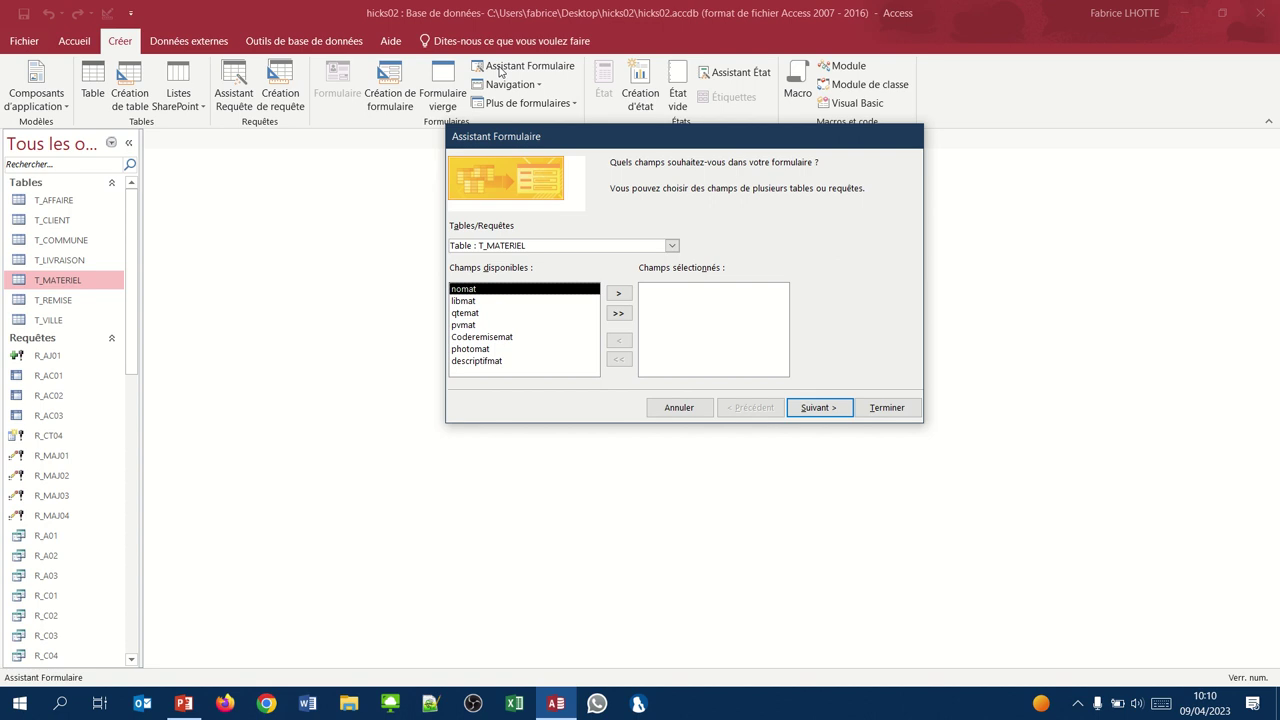
click(672, 248)
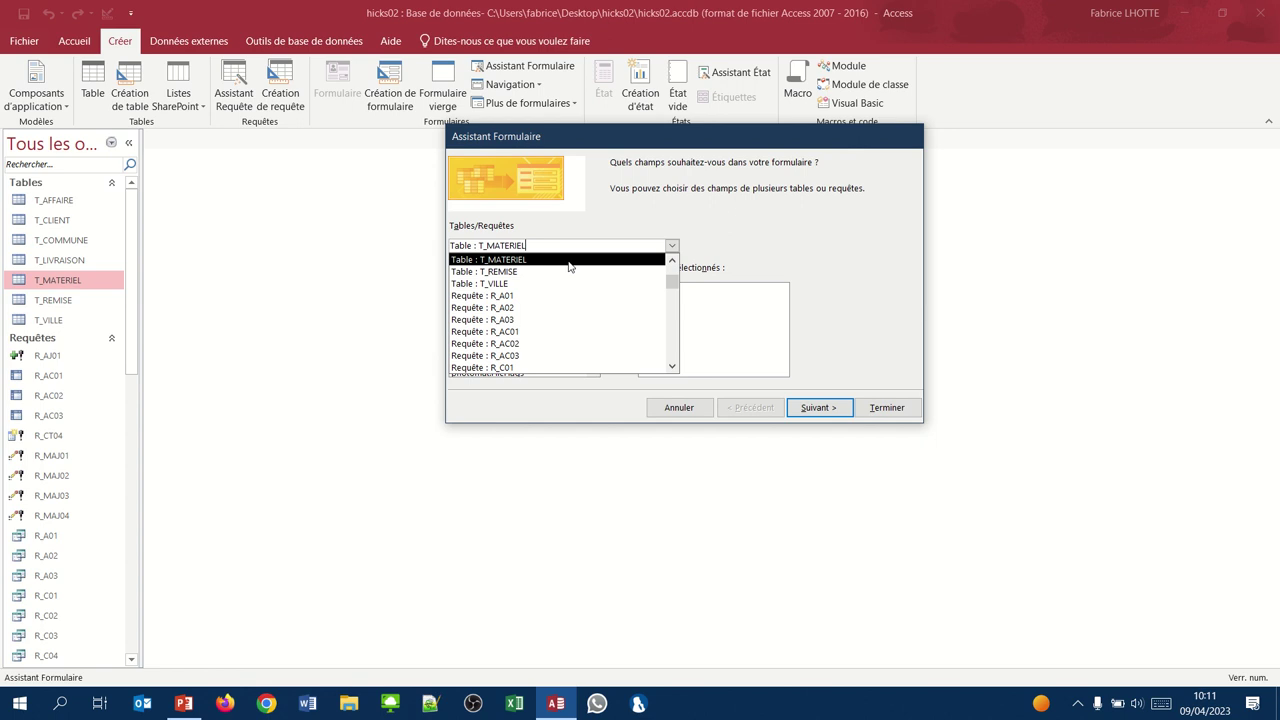
click(515, 263)
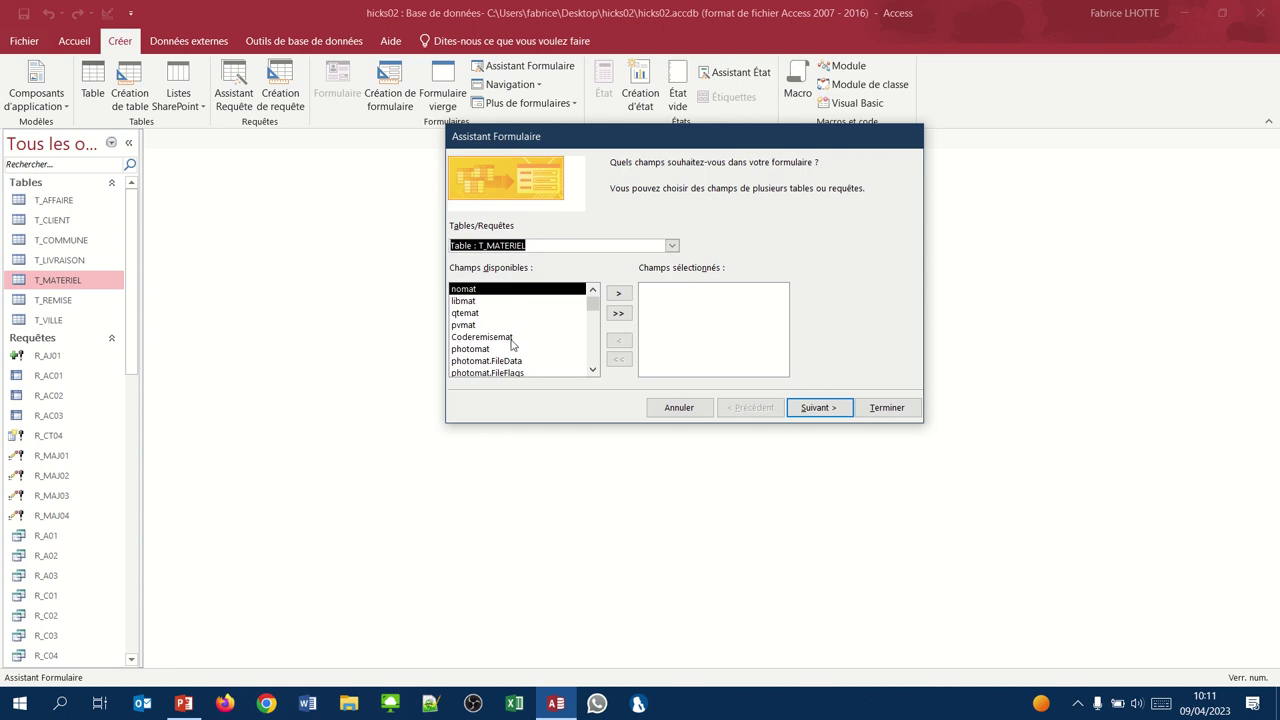
Examine the list of available T_MATERIEL fields, including the photomat sub-fields and descriptifmat
click(592, 370)
click(592, 370)
click(592, 370)
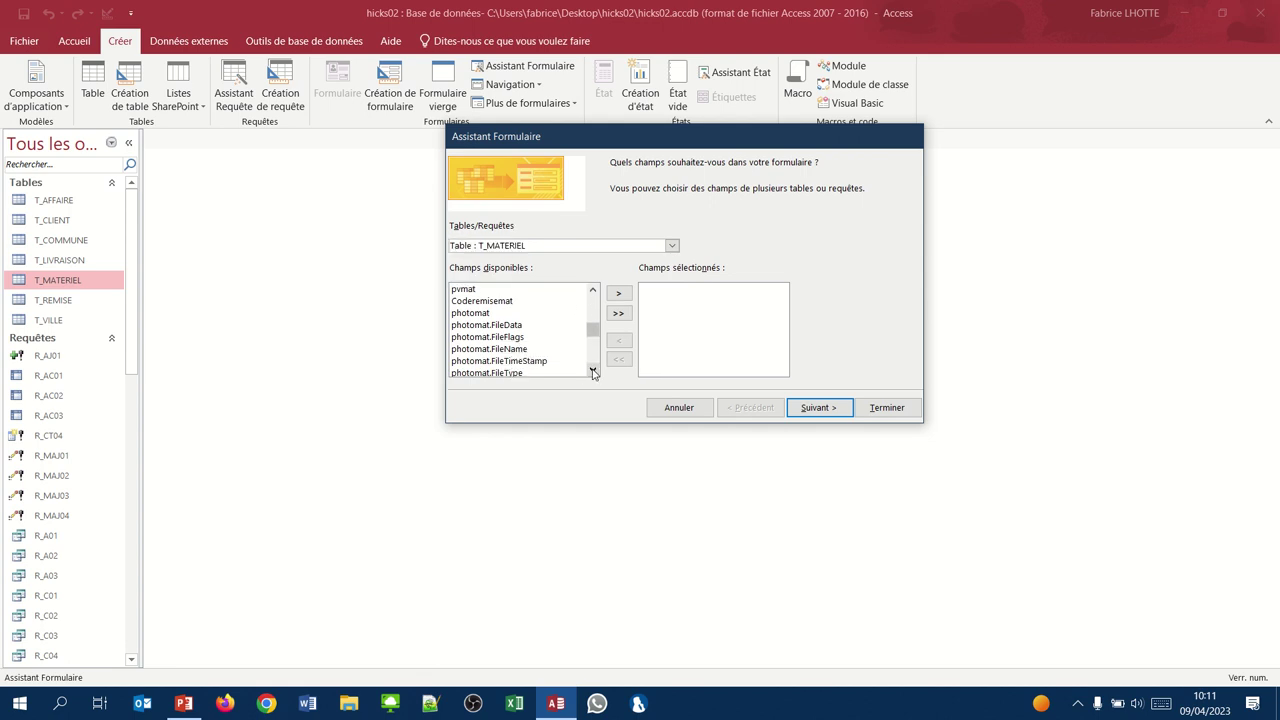
click(592, 370)
click(592, 370)
click(592, 370)
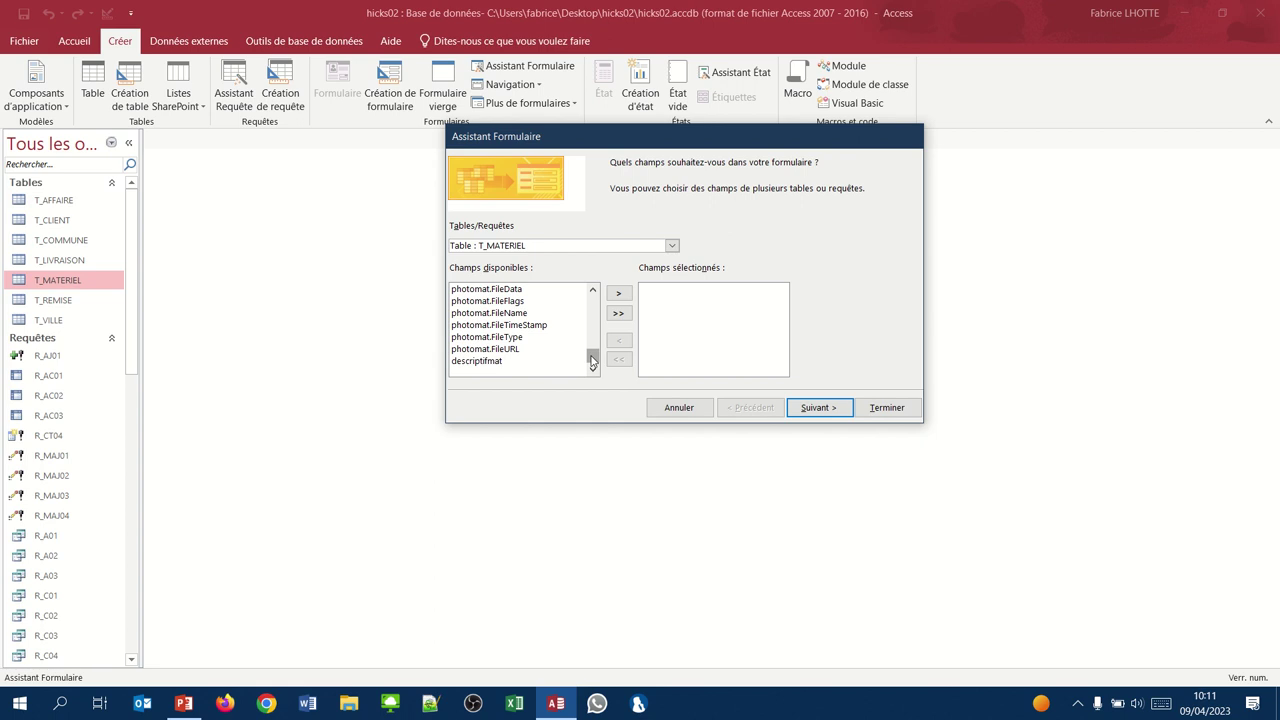
mouse_move(591, 363)
mouse_down()
mouse_move(595, 318)
mouse_move(594, 362)
mouse_up()
click(592, 306)
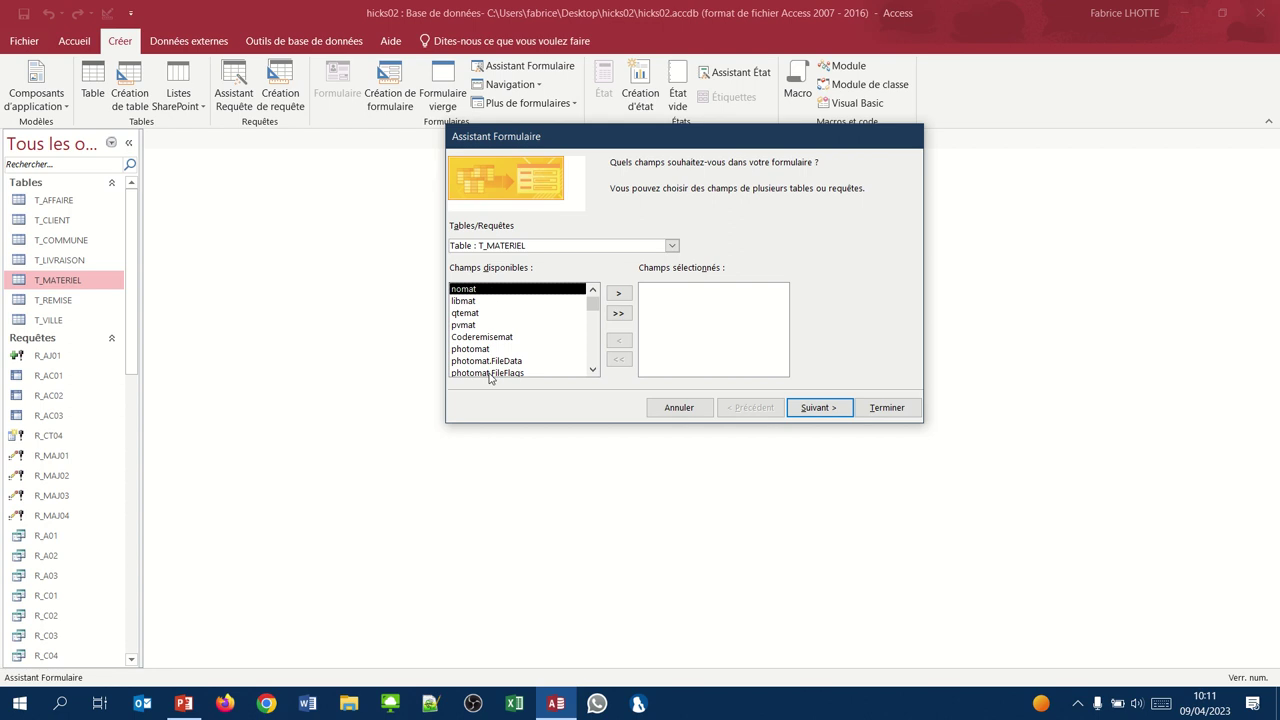
click(618, 293)
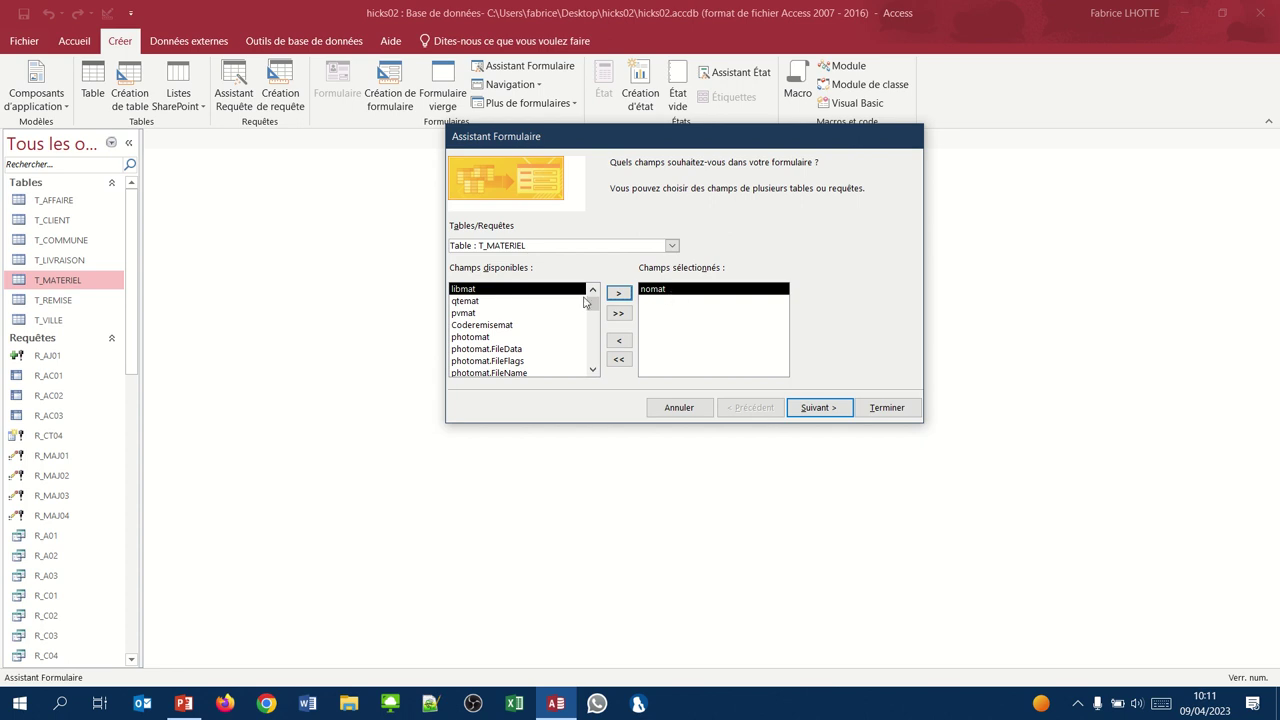
click(616, 294)
click(616, 294)
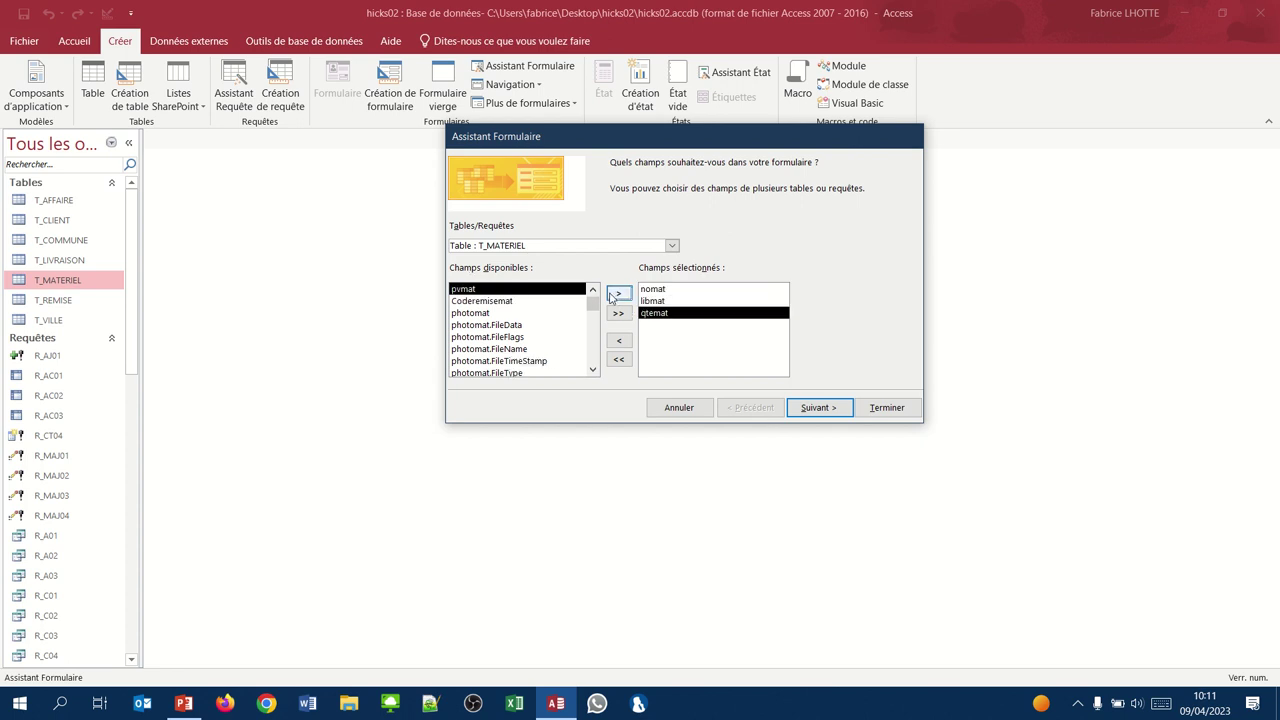
click(619, 344)
click(619, 344)
click(619, 344)
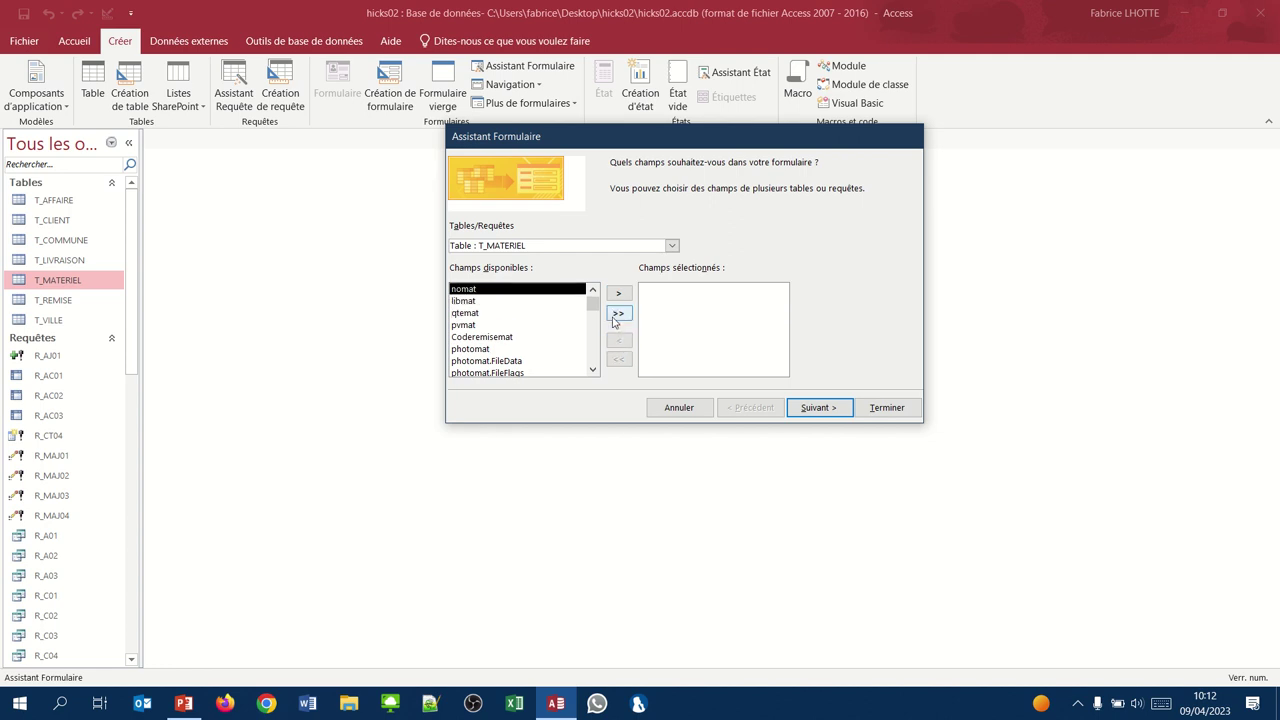
Add all available T_MATERIEL fields to the form, check the selected list and proceed to the layout choice
click(615, 316)
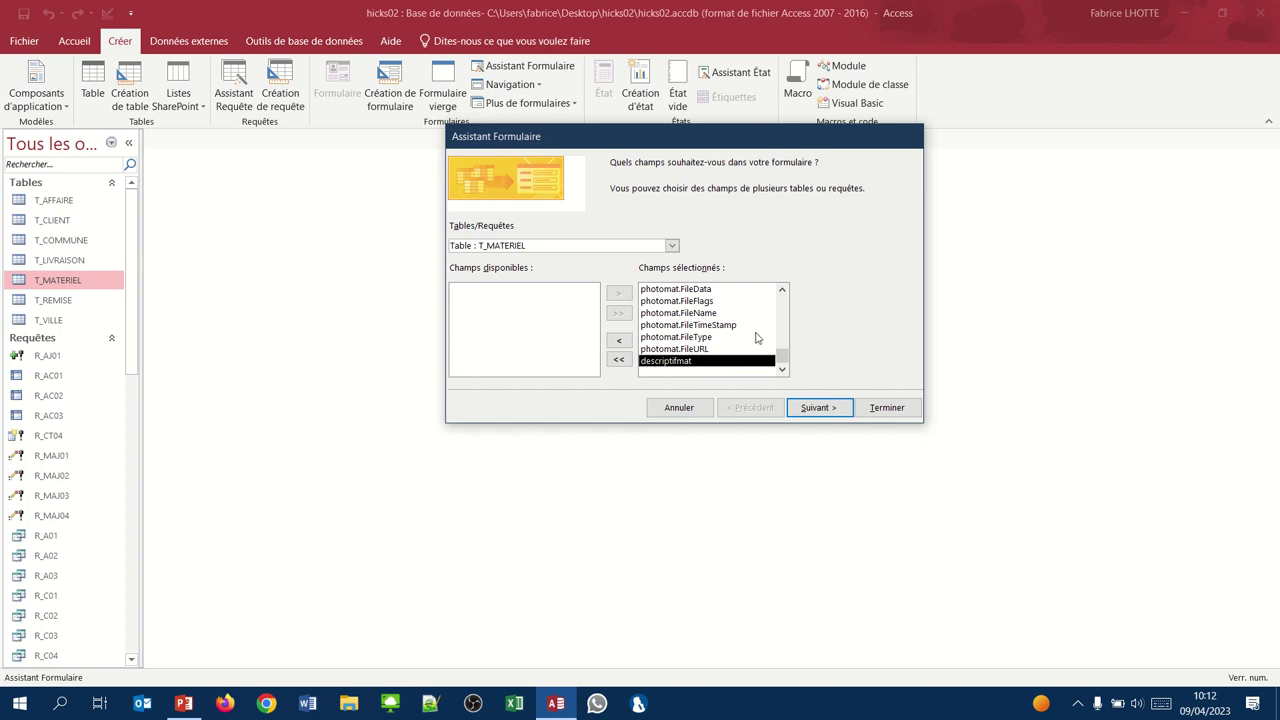
drag(782, 356, 788, 301)
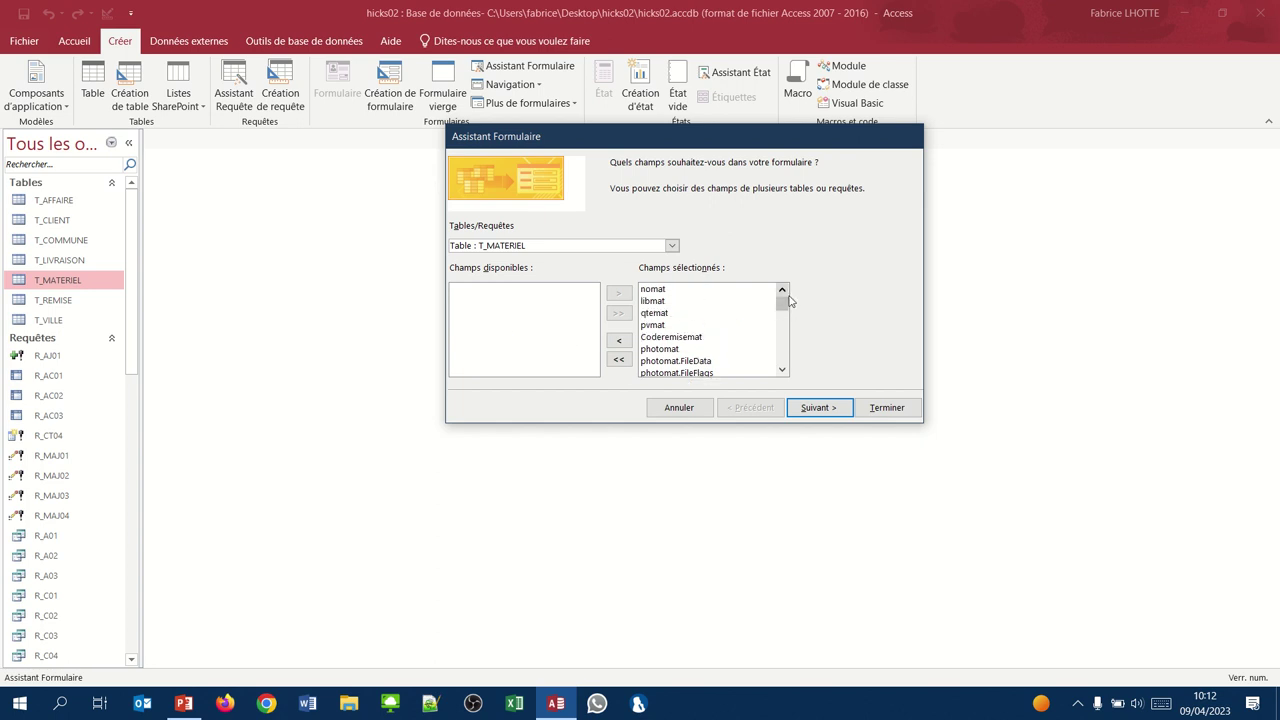
click(823, 410)
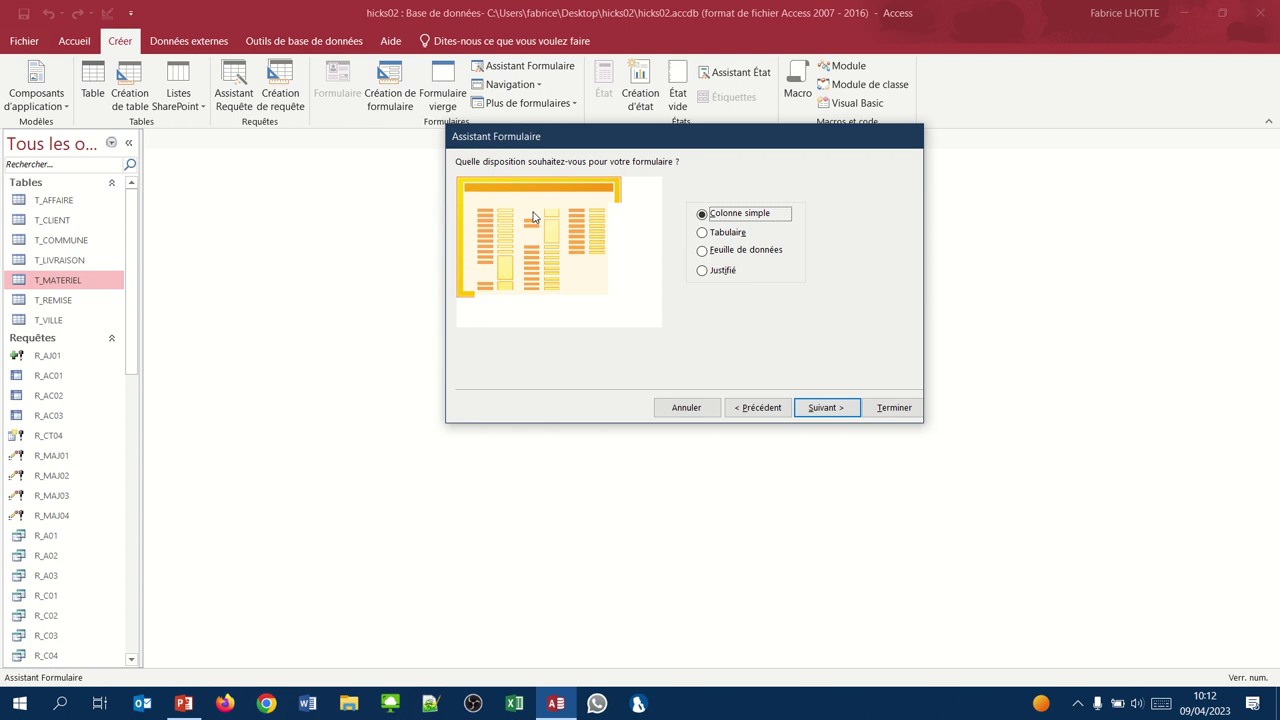
Preview the Tabulaire, Feuille de données and Justifié layouts, and continue with the form layout set to Colonne simple
click(723, 236)
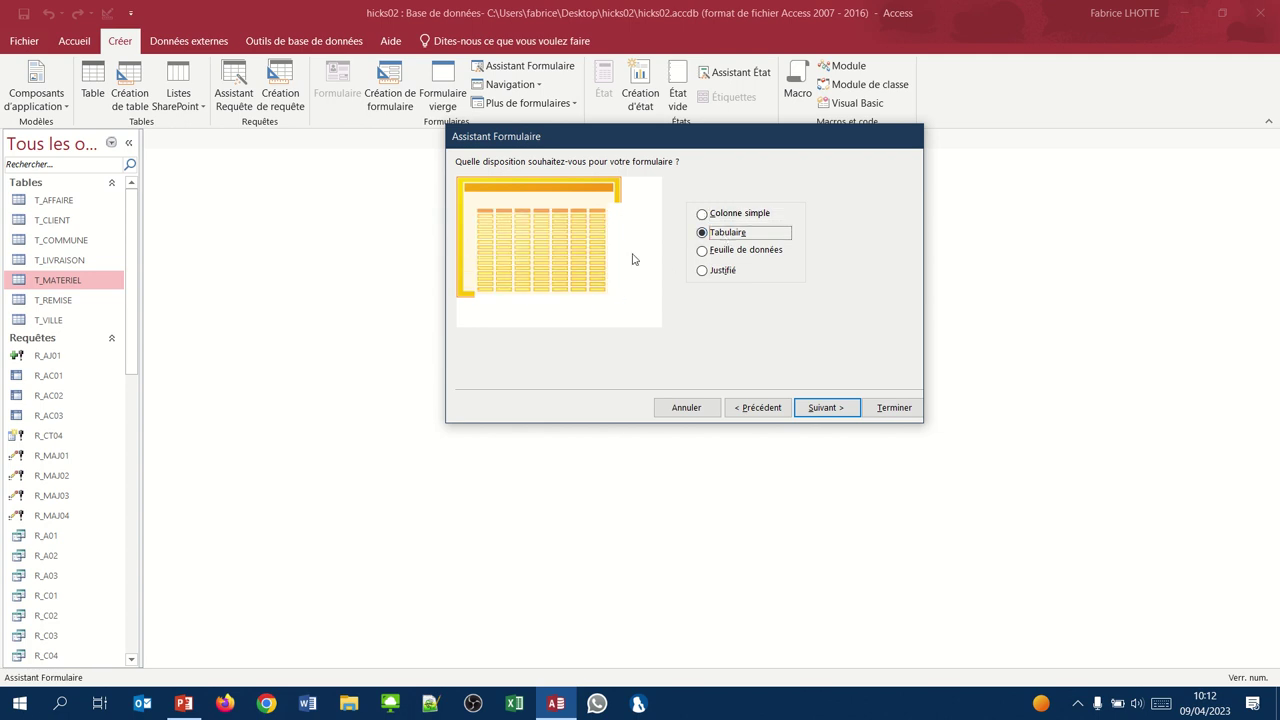
click(724, 253)
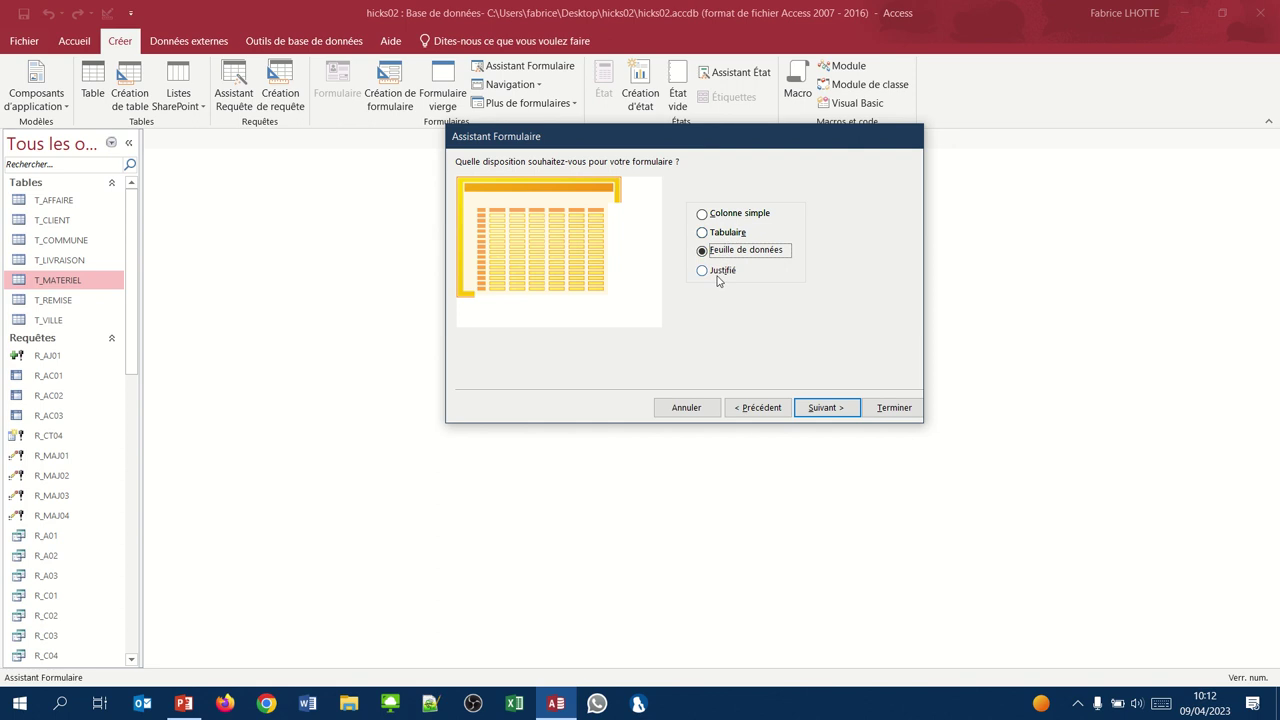
click(720, 216)
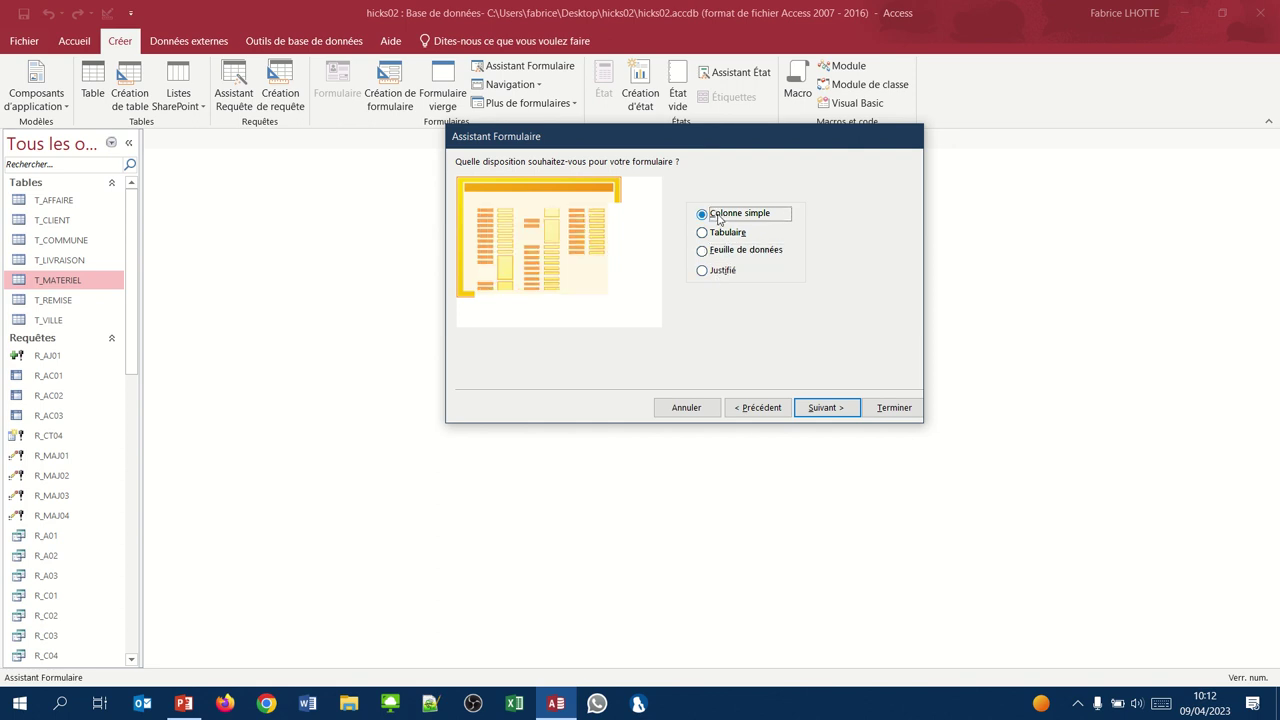
click(720, 273)
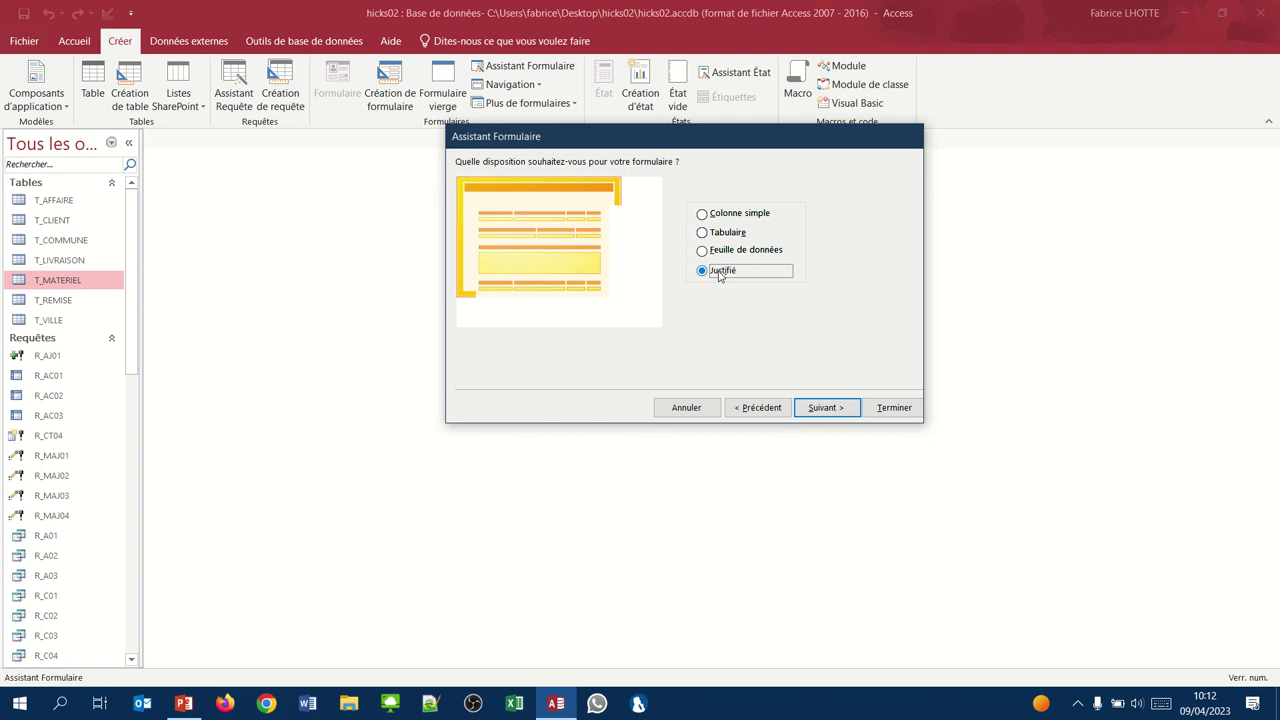
click(704, 215)
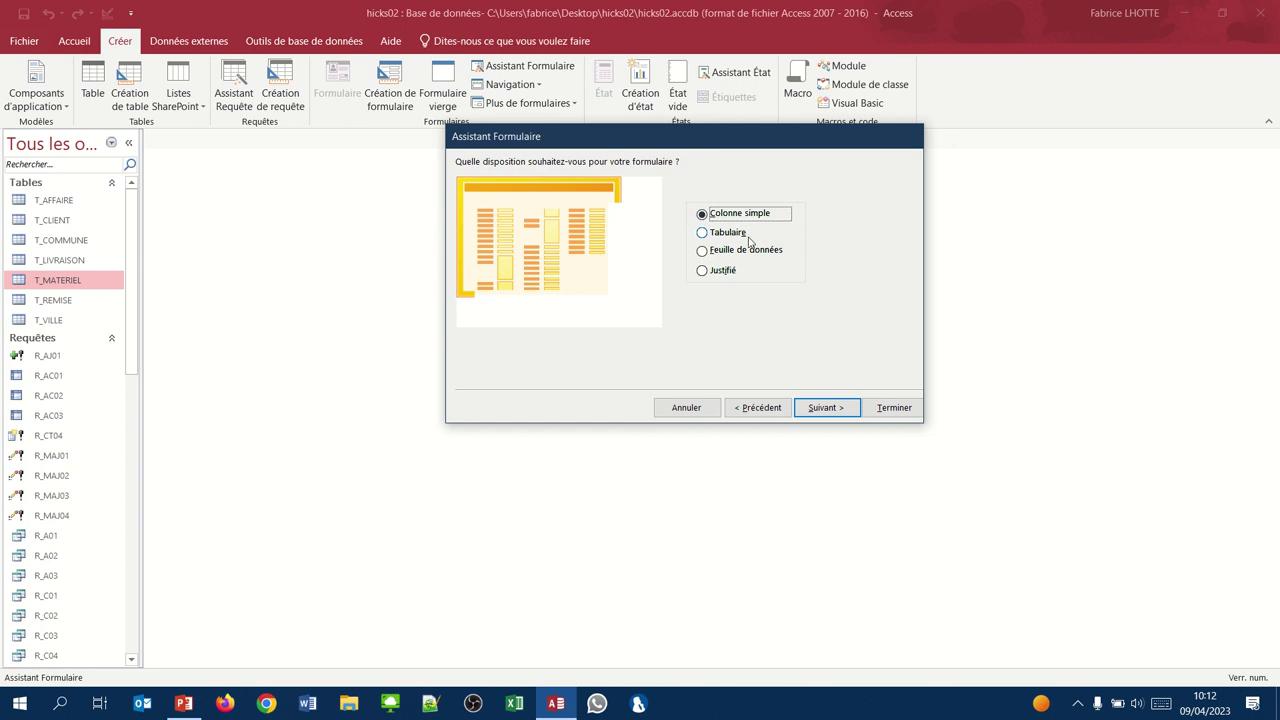
click(821, 410)
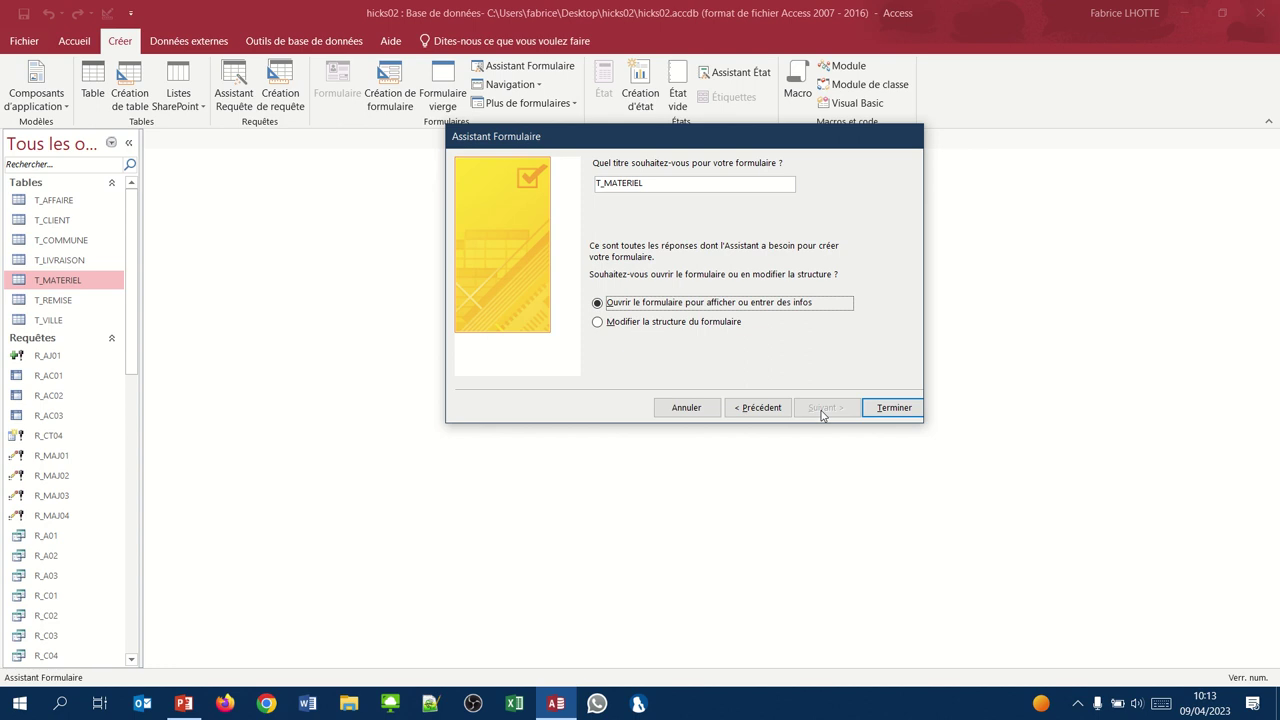
Title the form F_MATERIEL and finish the wizard, opening the form to display and enter data
click(600, 185)
double_click(600, 185)
click(600, 185)
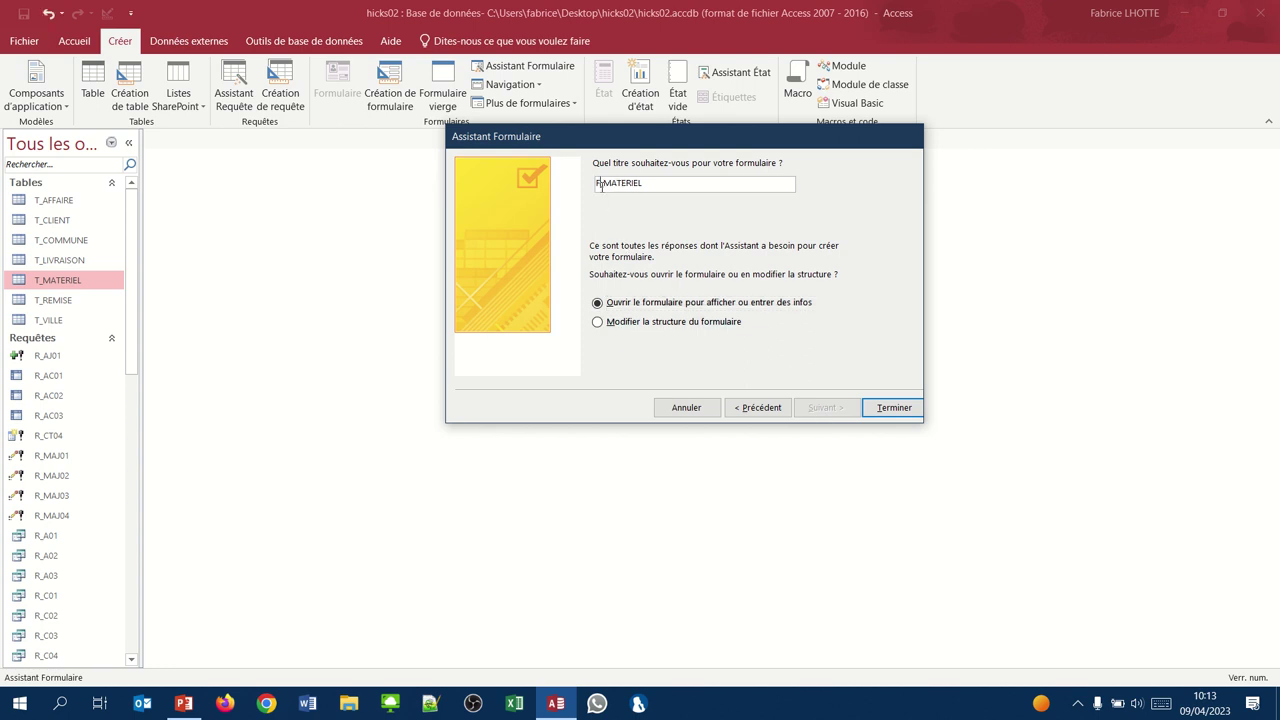
key(BackSpace)
text(F)
click(886, 409)
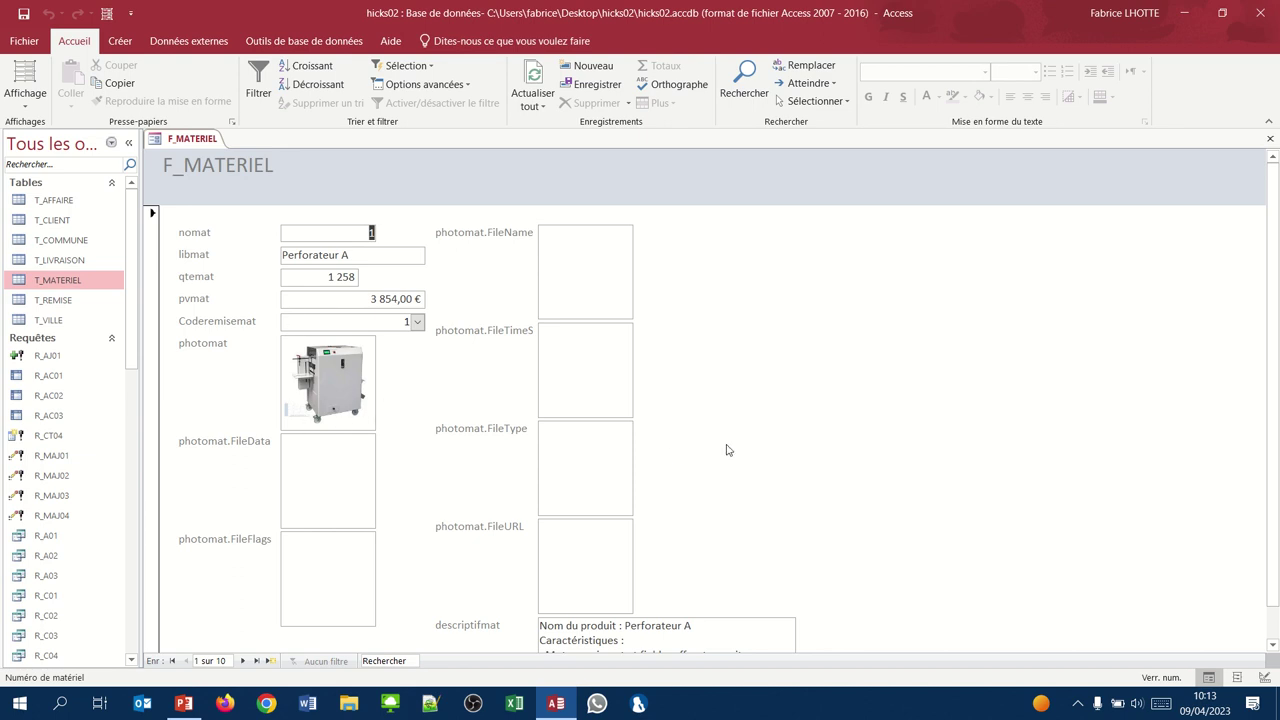
Browse the F_MATERIEL records forward to the fourth, back to the second, to the last, and return to the first
scroll(724, 448, down, 1)
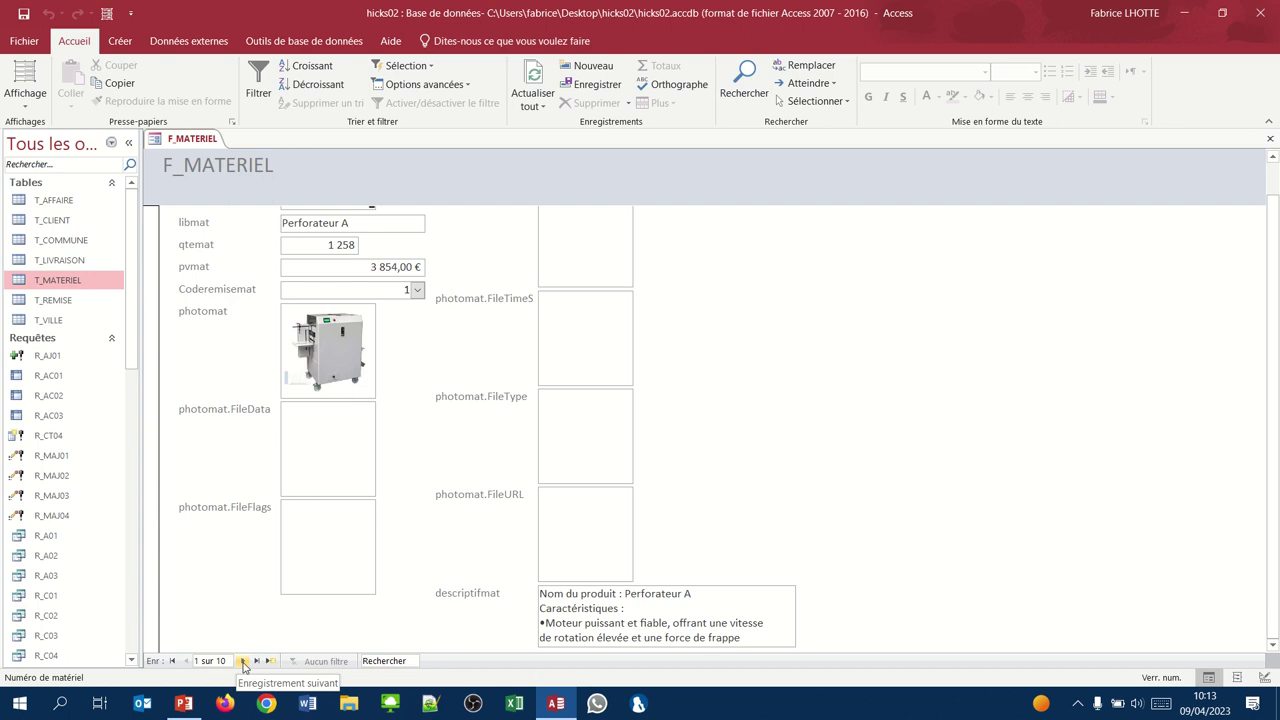
click(243, 661)
click(243, 661)
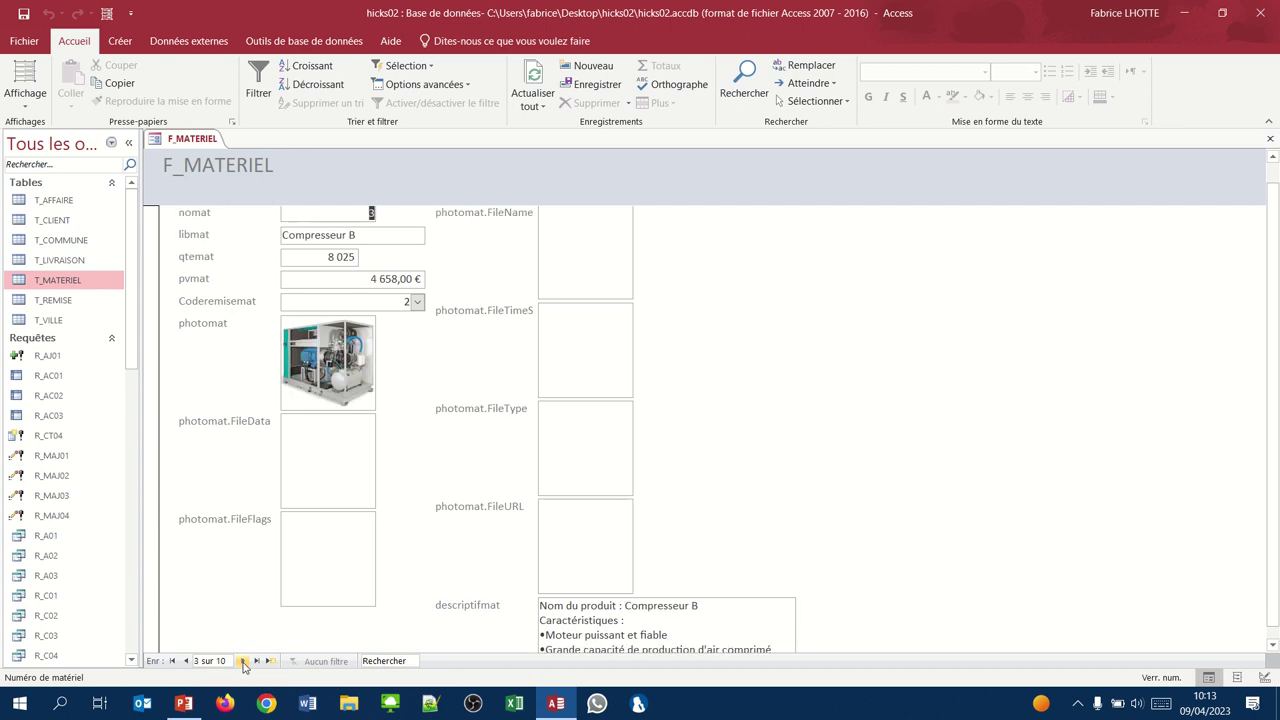
click(243, 661)
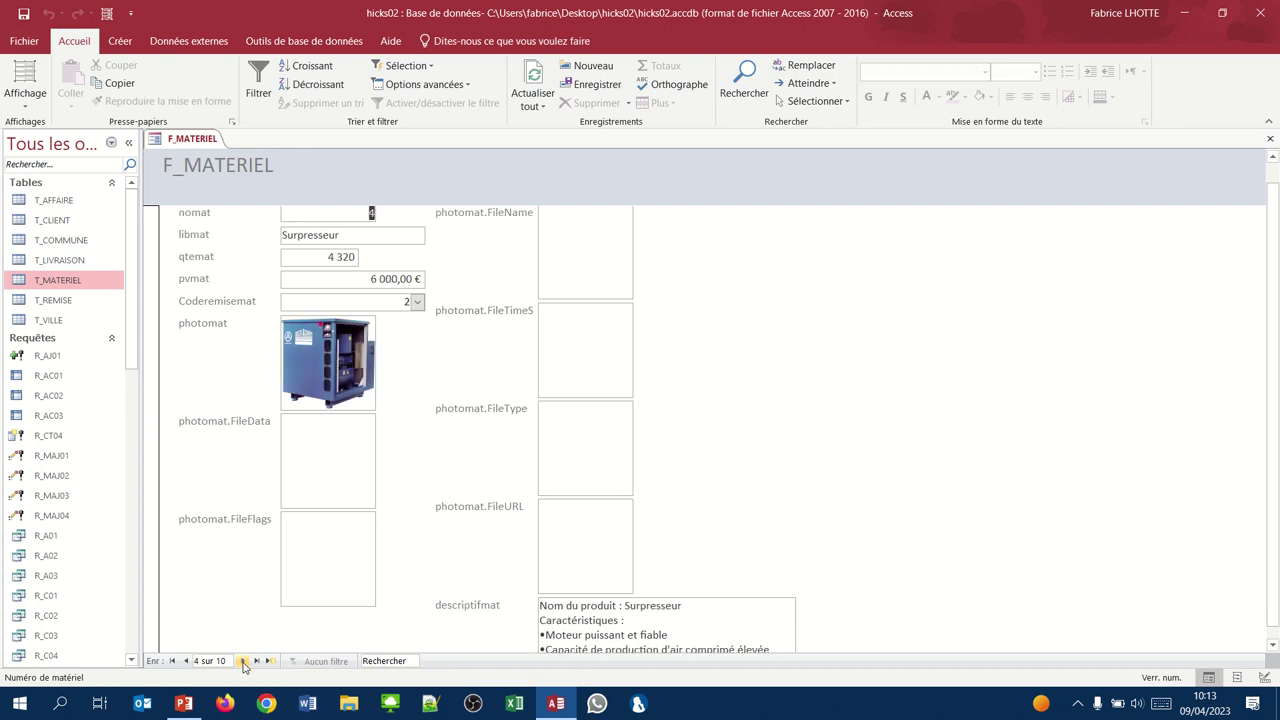
click(187, 662)
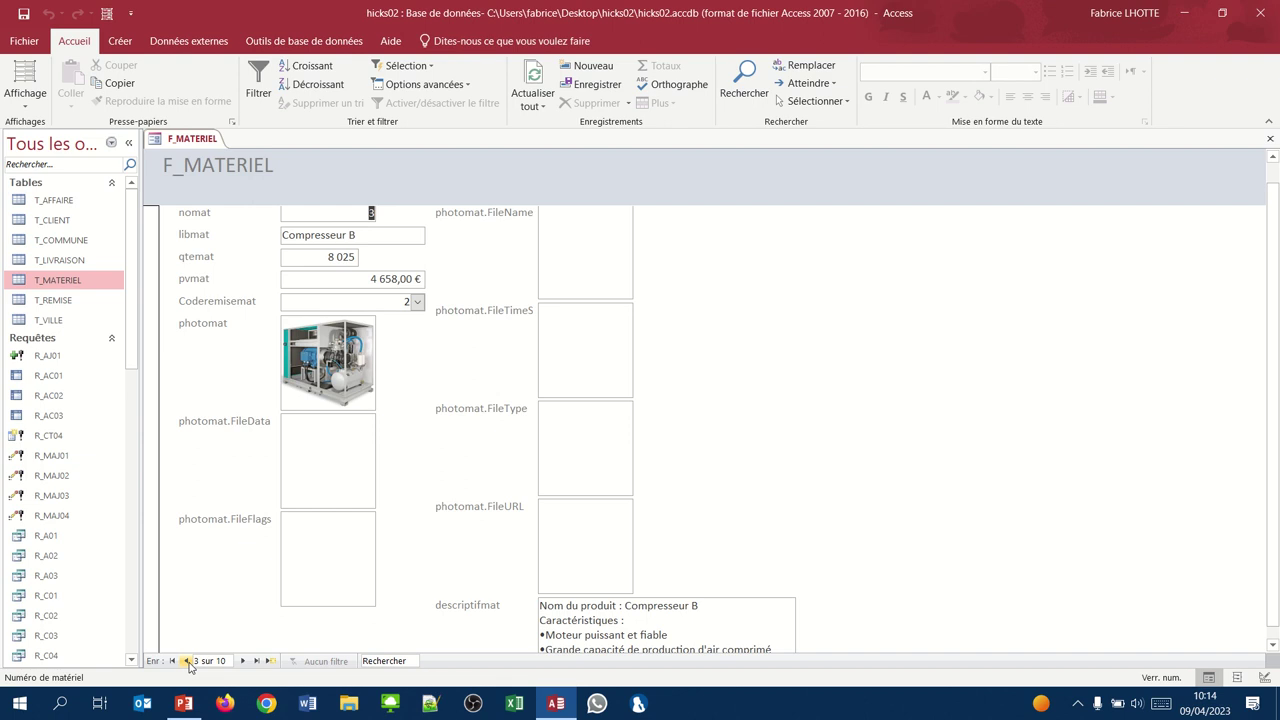
click(187, 662)
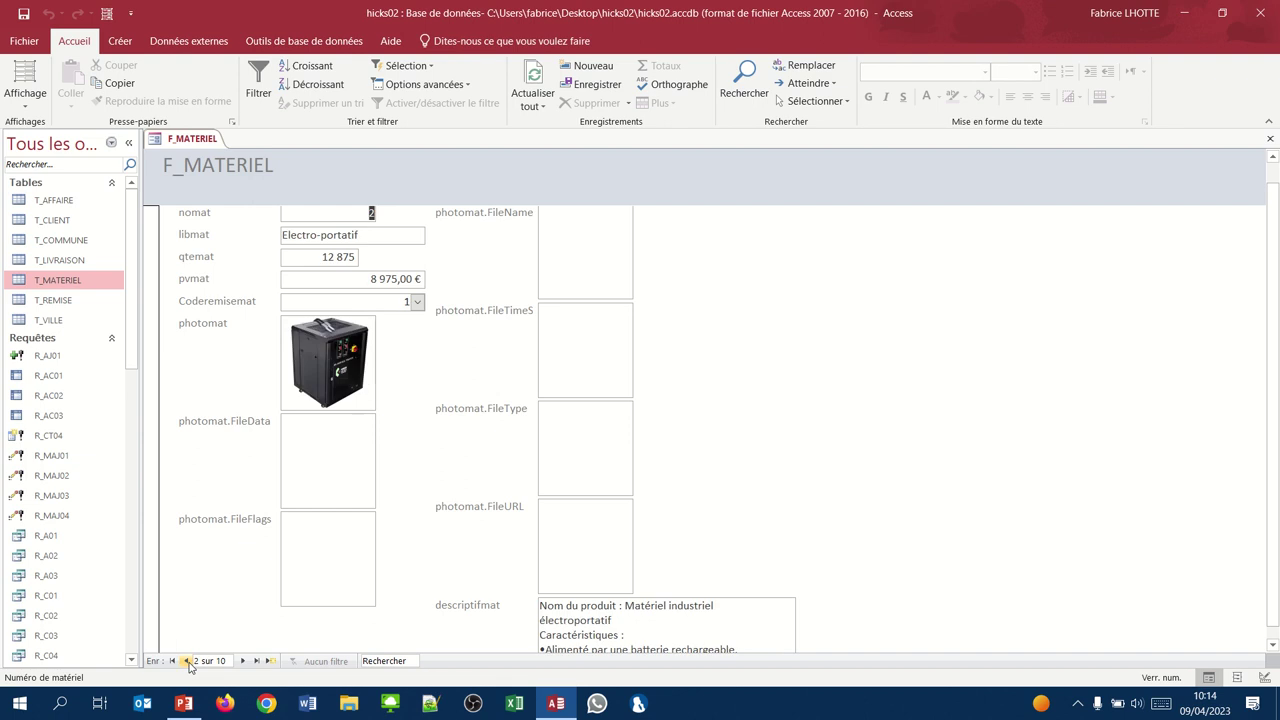
click(257, 662)
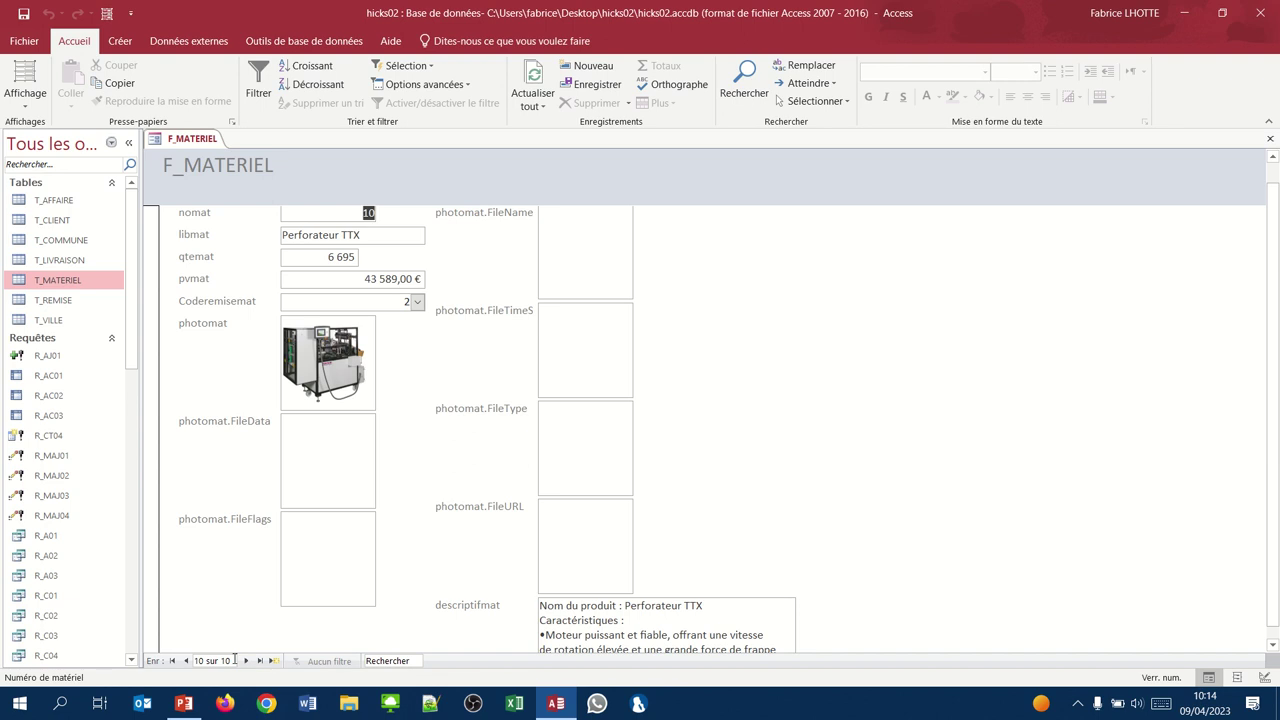
click(174, 662)
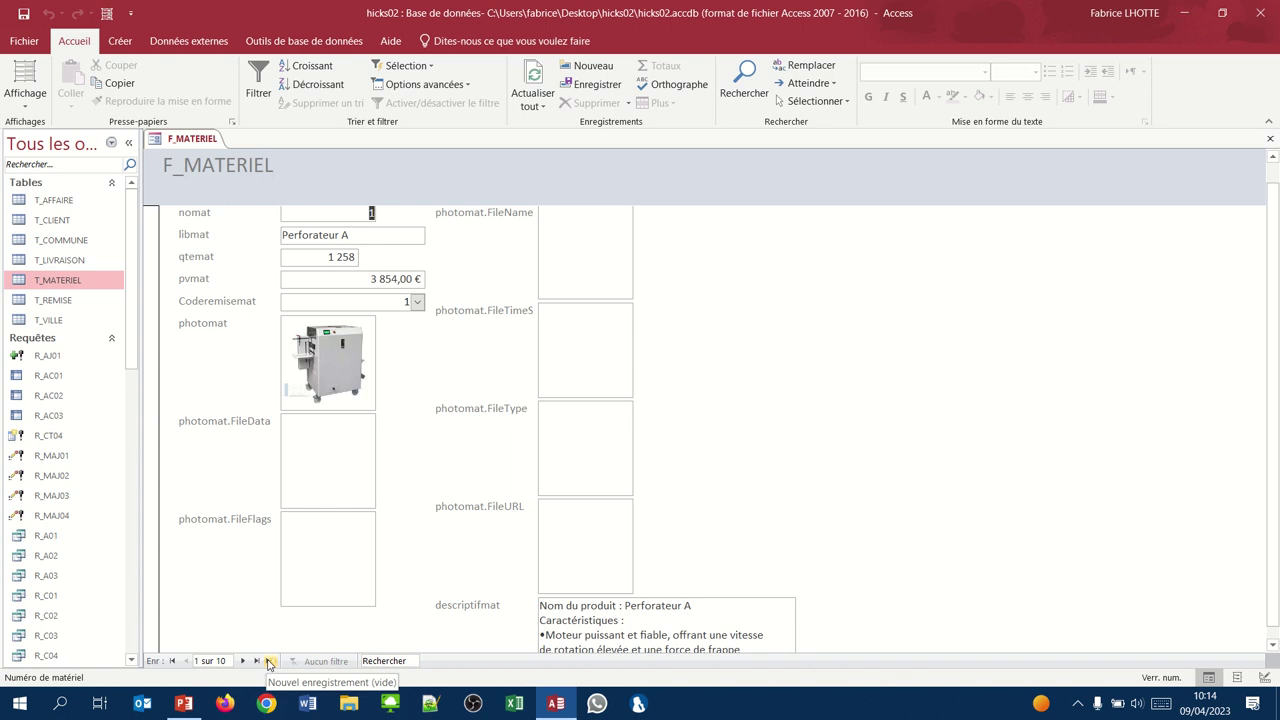
Jump directly to record number 5 in the F_MATERIEL form
click(201, 660)
text(5)
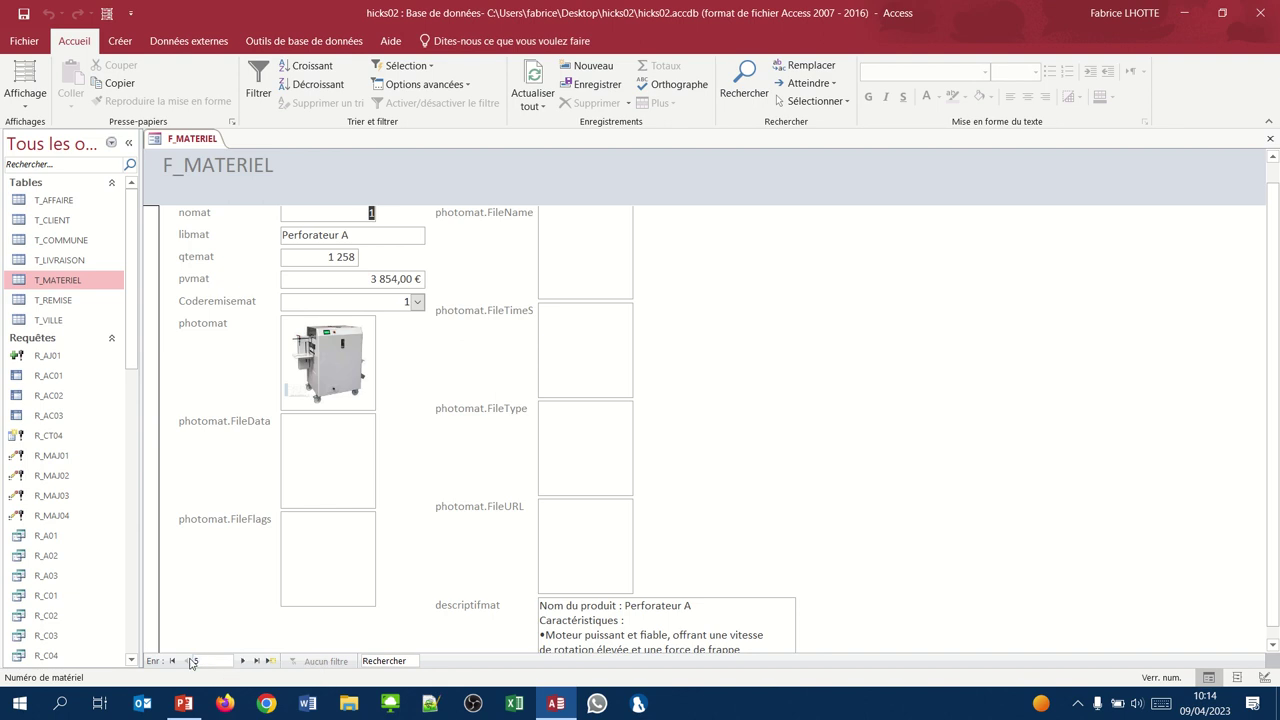
key(Return)
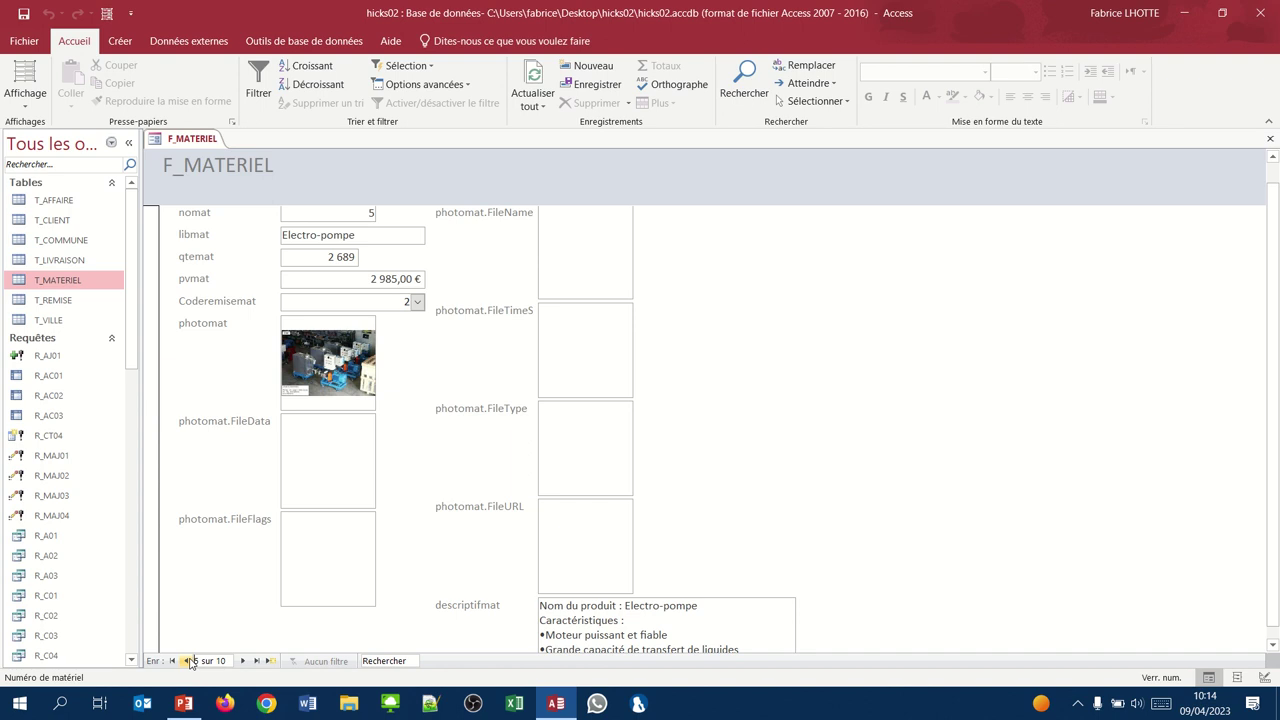
Start a new record in F_MATERIEL with libmat "Nettoyeur haute pression" and qtemat 85
click(270, 662)
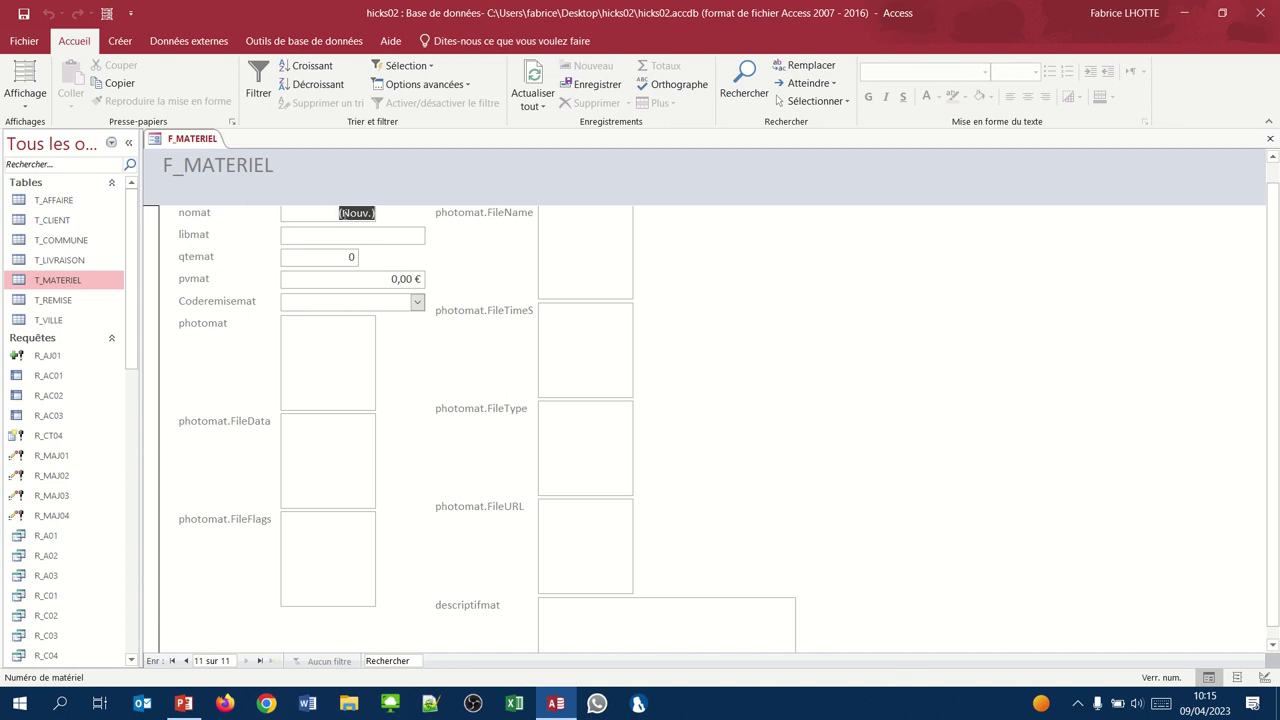
key(Tab)
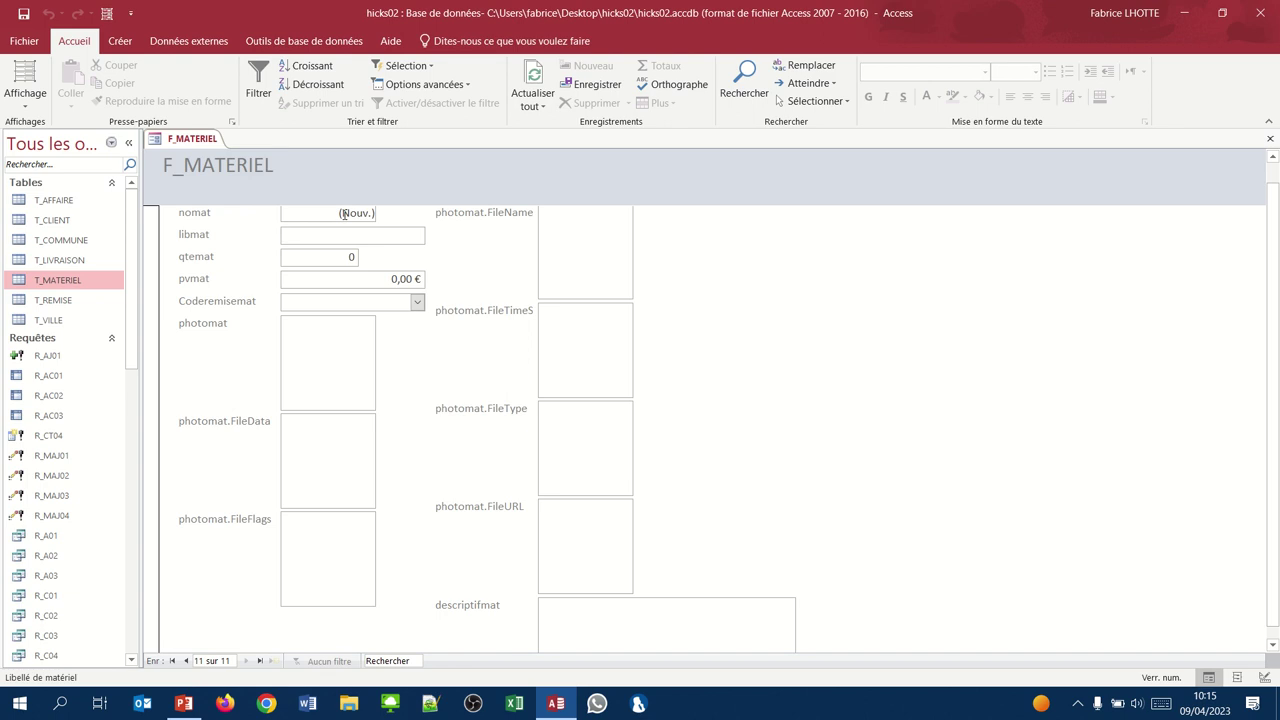
text(Nettoer)
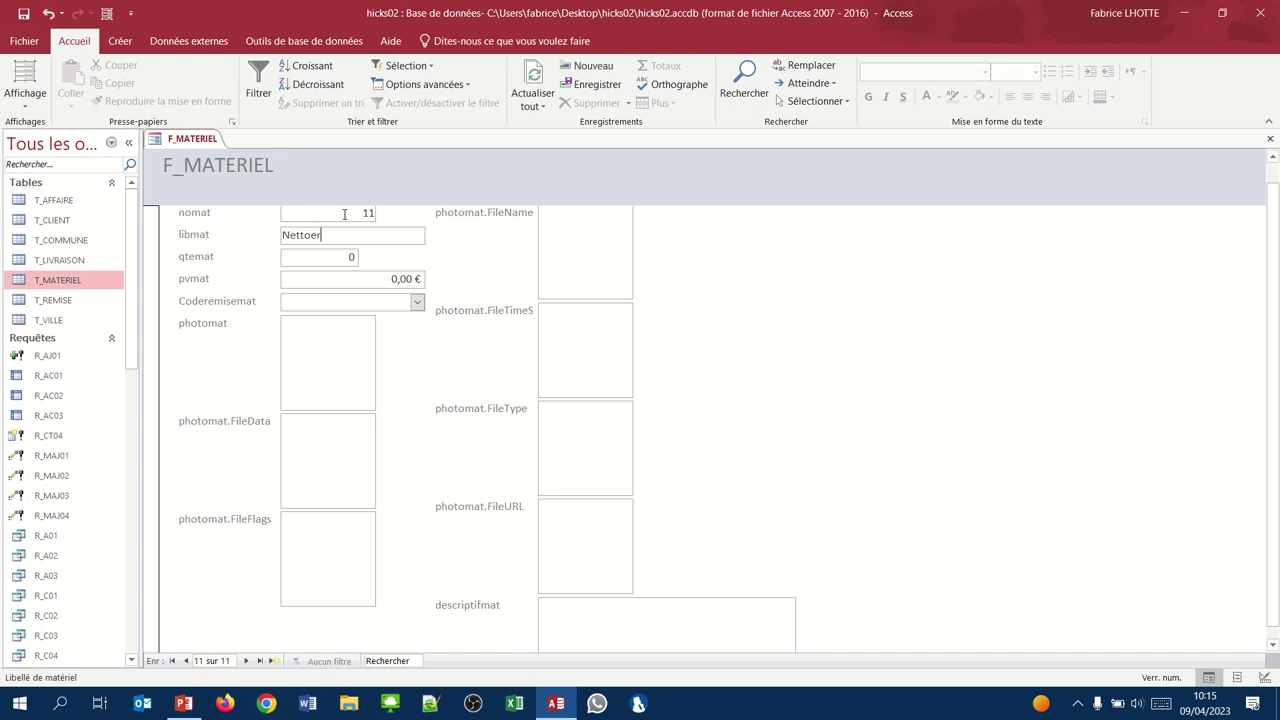
key(BackSpace)
key(BackSpace)
text(yeur haute pression)
double_click(351, 256)
text(85)
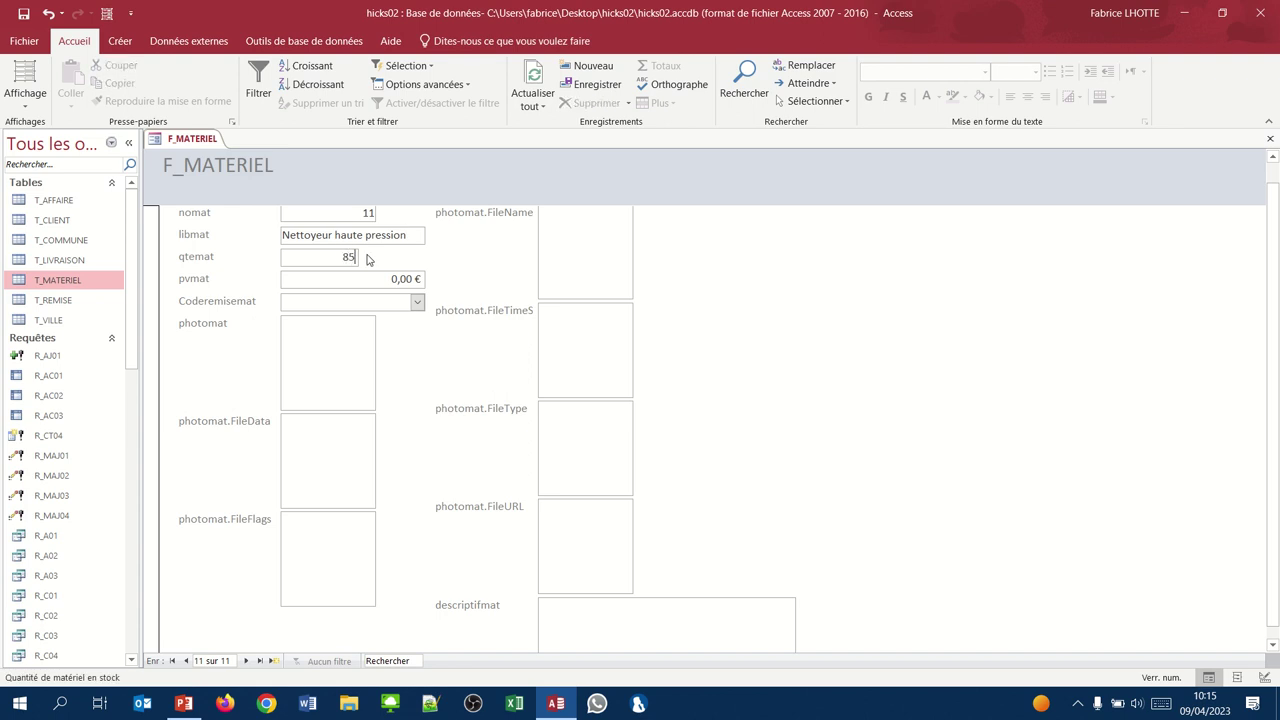
Set the new record's pvmat to 8968 and choose Coderemisemat 1 (0,00%)
click(393, 279)
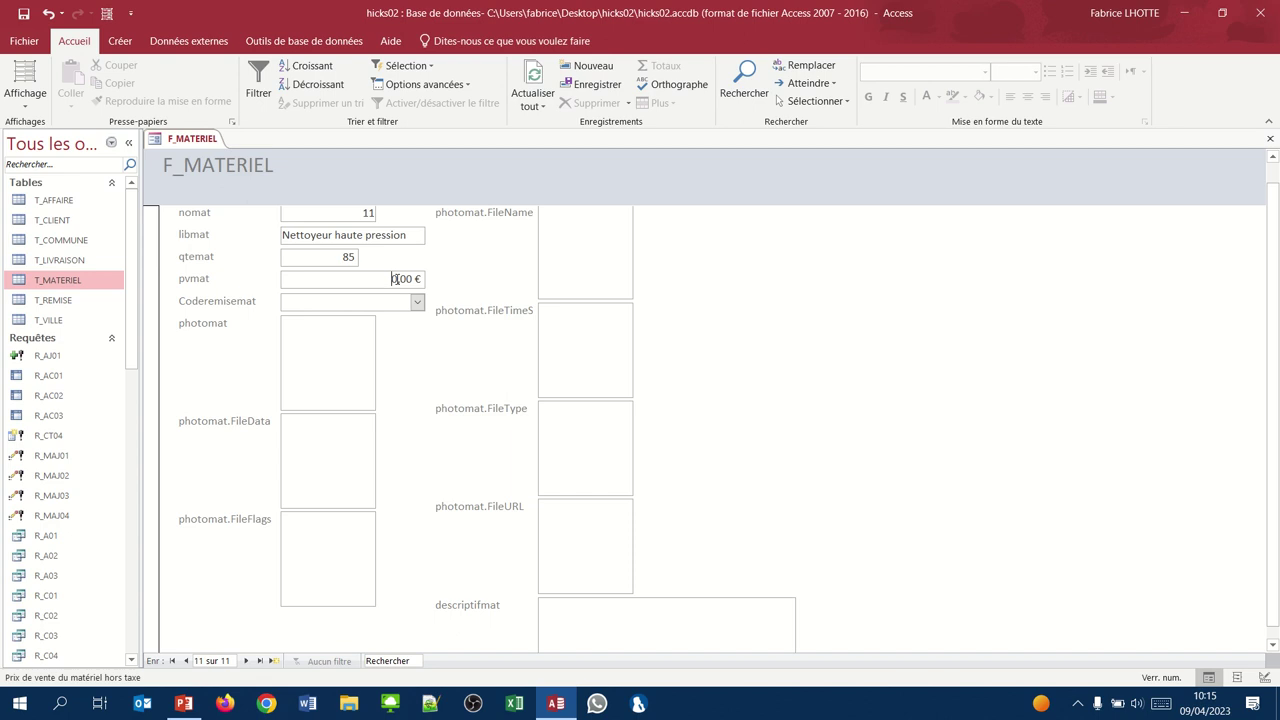
drag(394, 279, 427, 285)
text(8968)
click(417, 302)
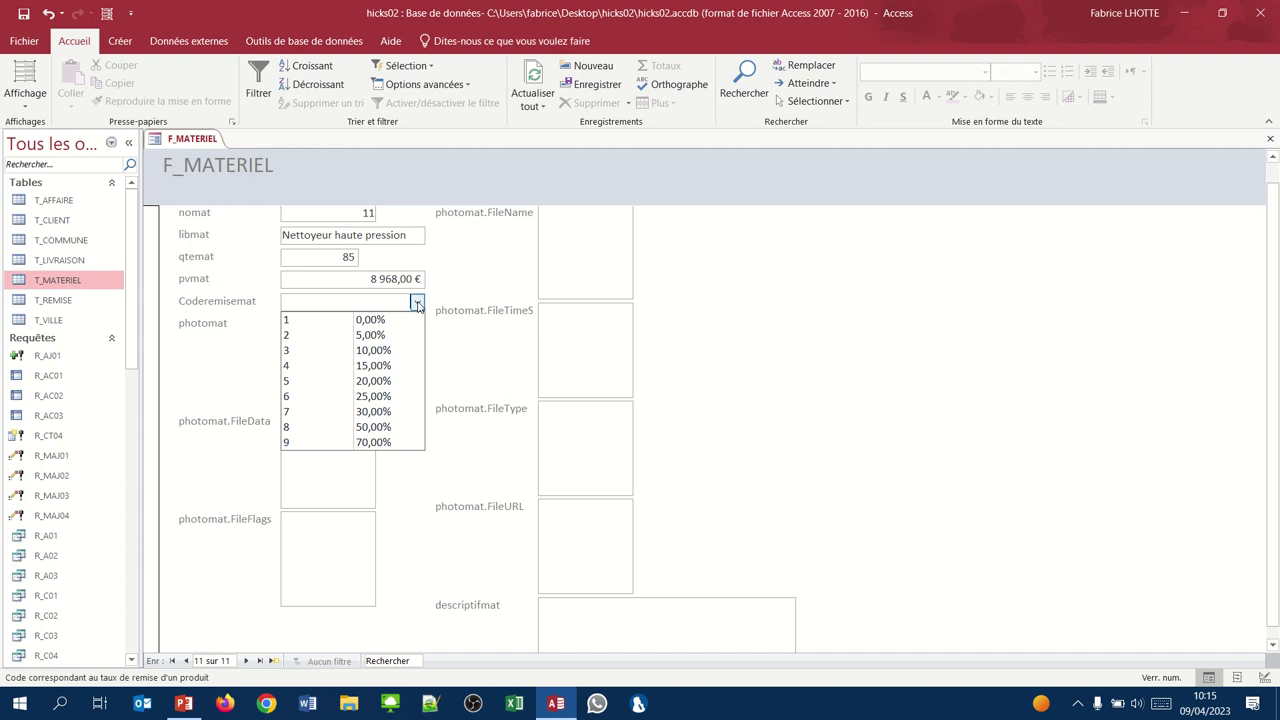
click(369, 321)
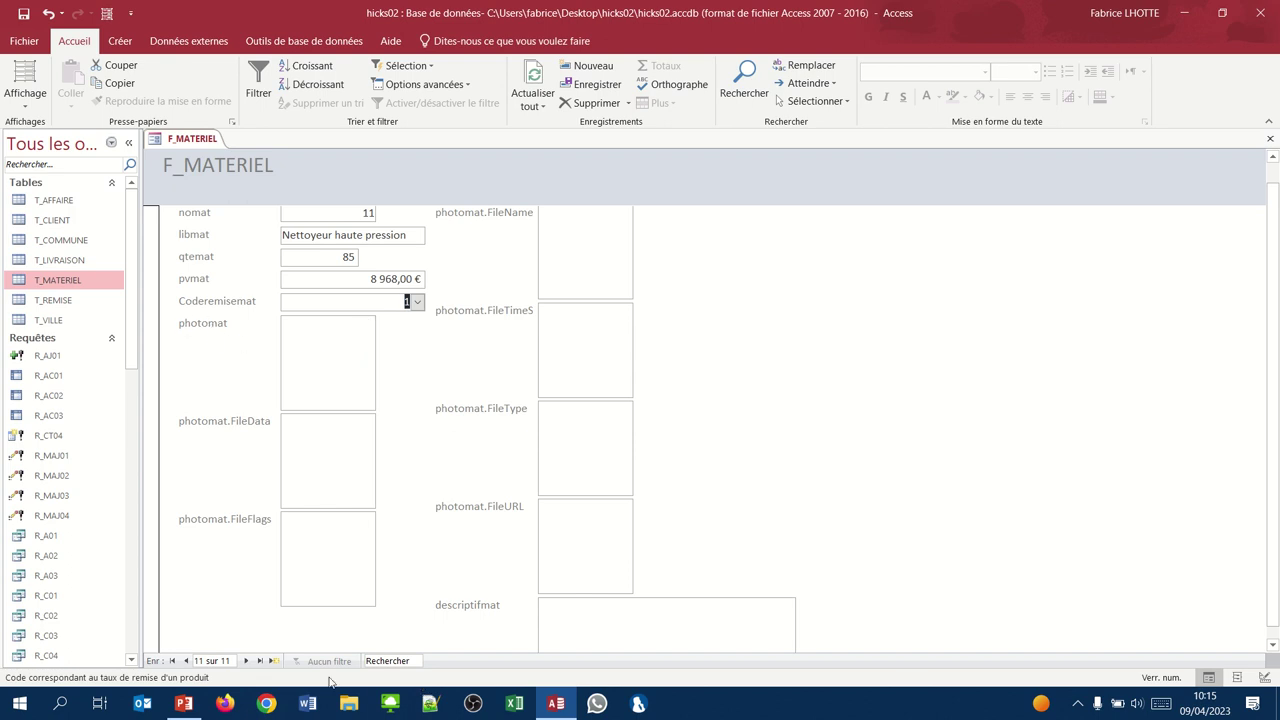
Attach nettoyeurultrason.jpg from the desktop's hicks02\Materiel folder to the new record's photomat field
right_click(332, 329)
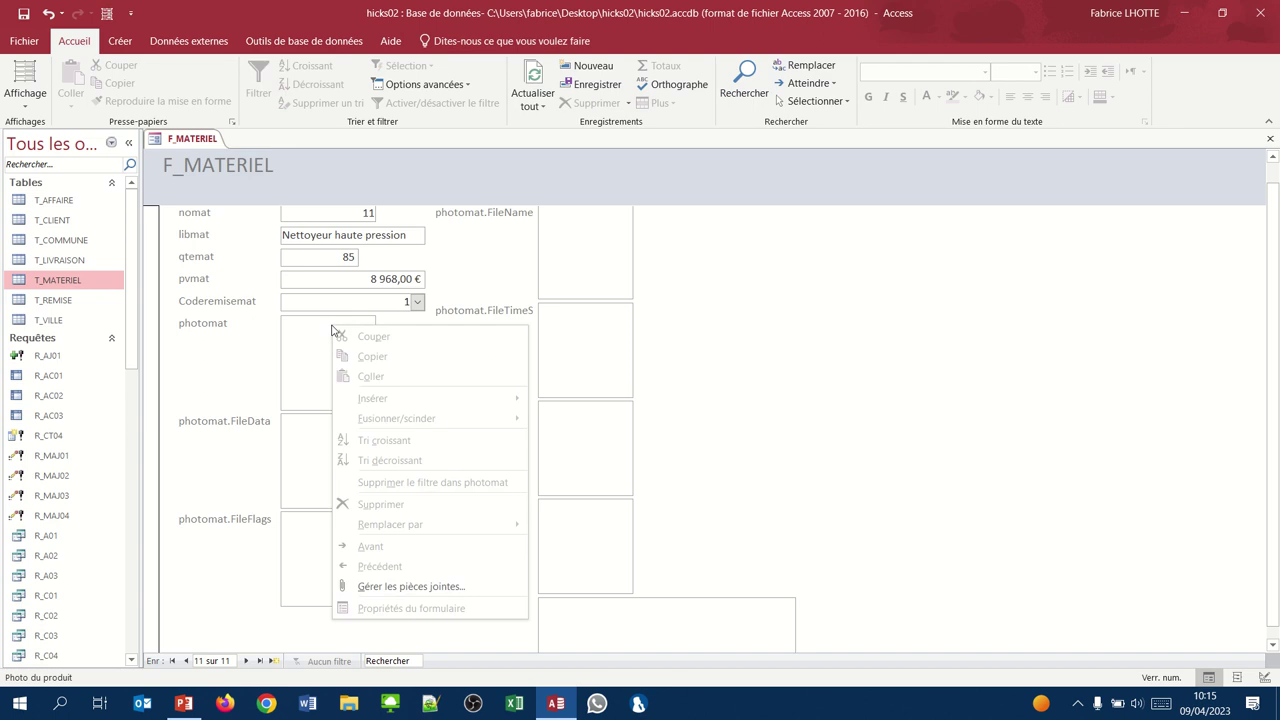
click(383, 588)
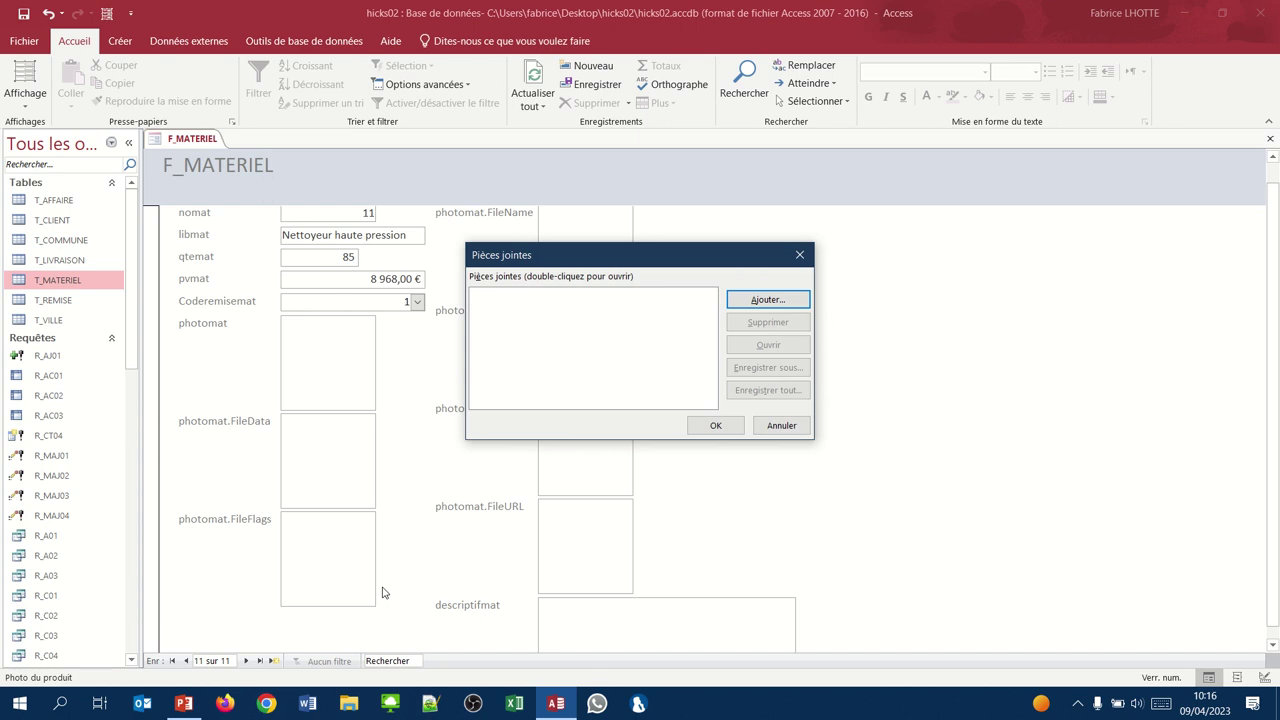
click(776, 301)
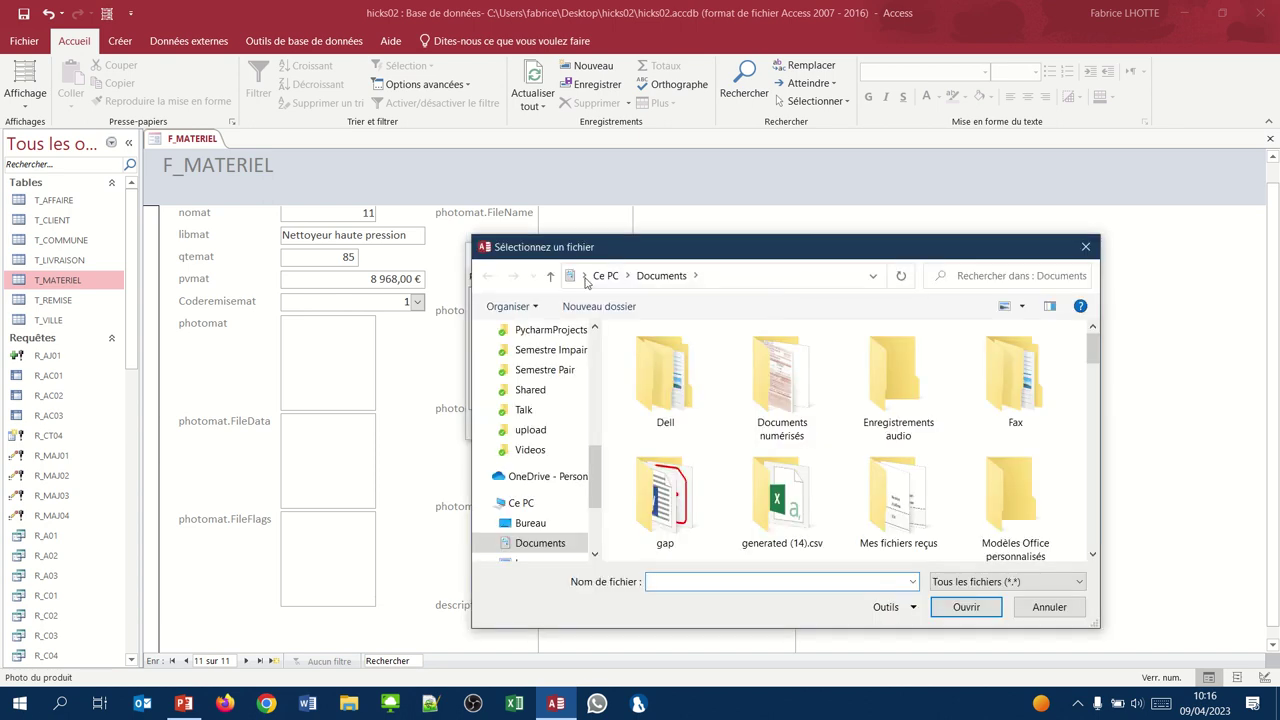
scroll(545, 345, up, 3)
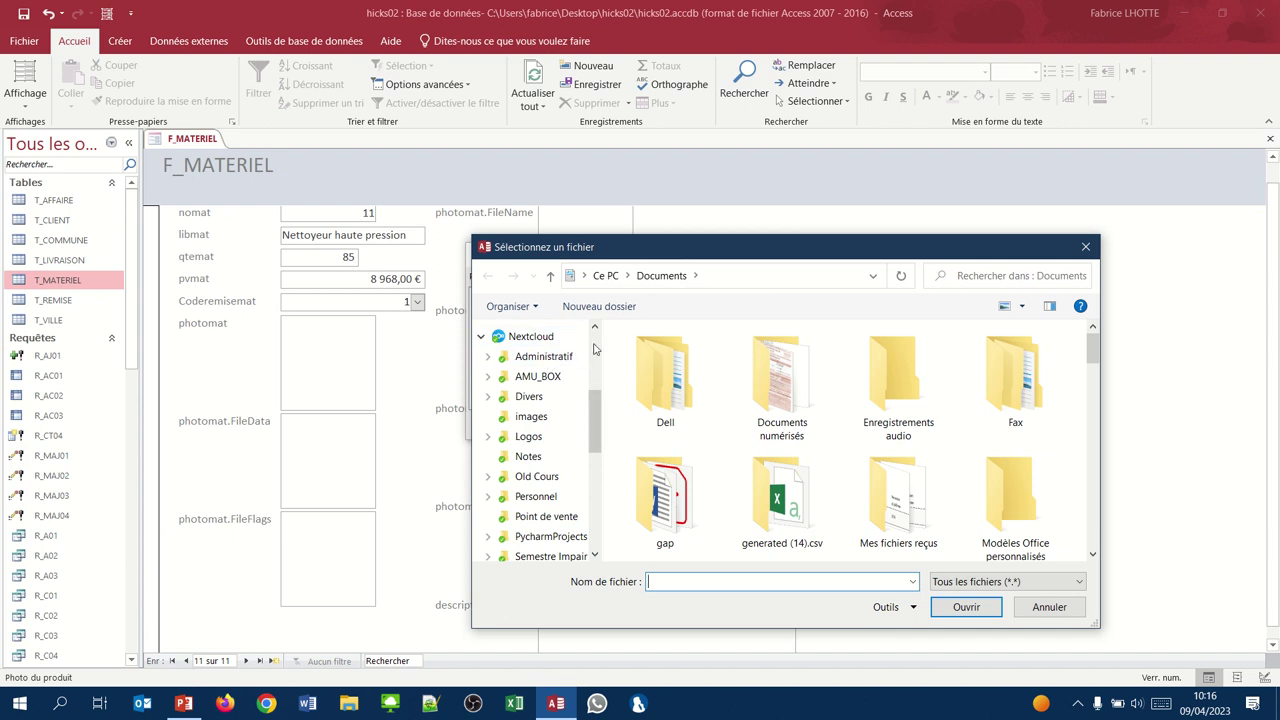
scroll(597, 347, up, 4)
click(530, 363)
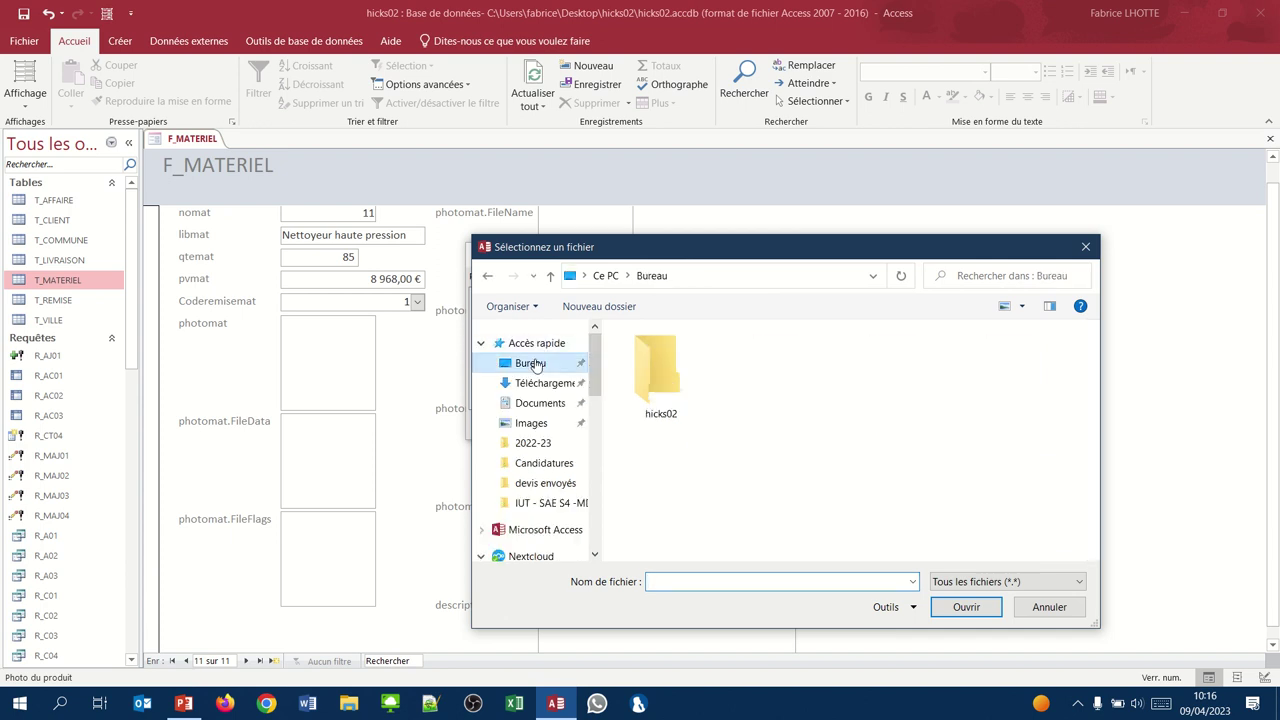
double_click(656, 388)
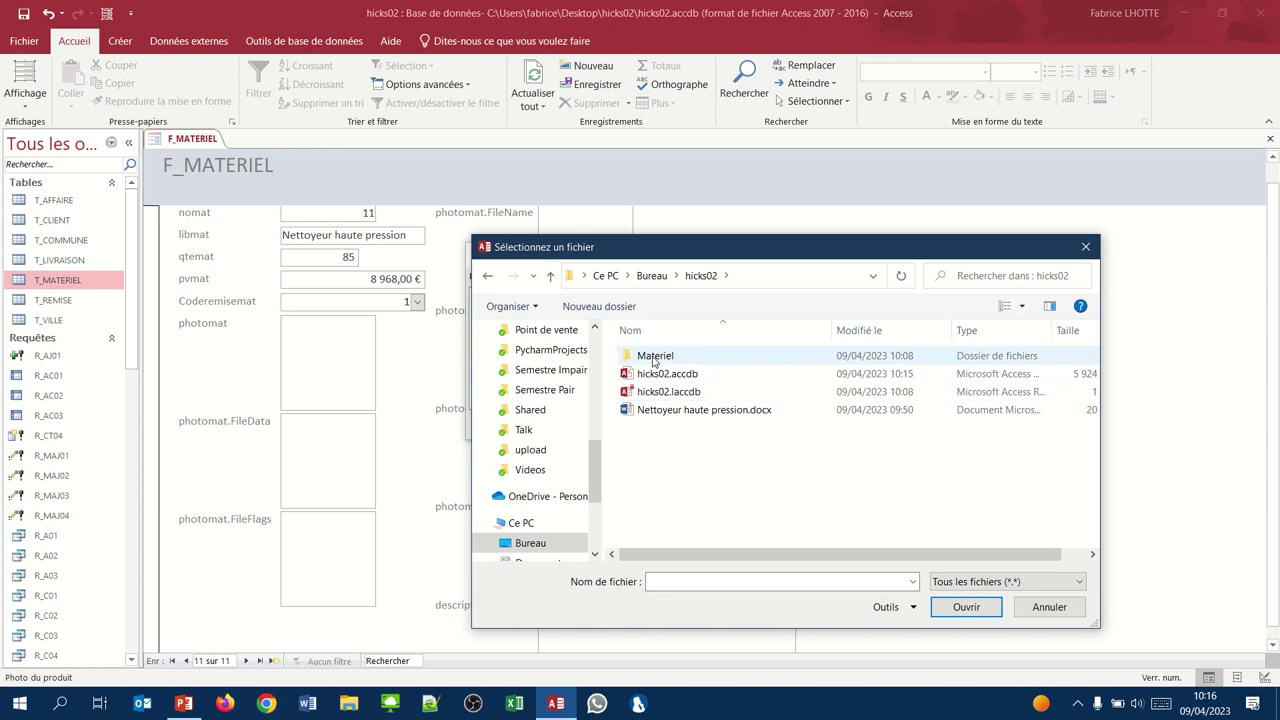
double_click(655, 358)
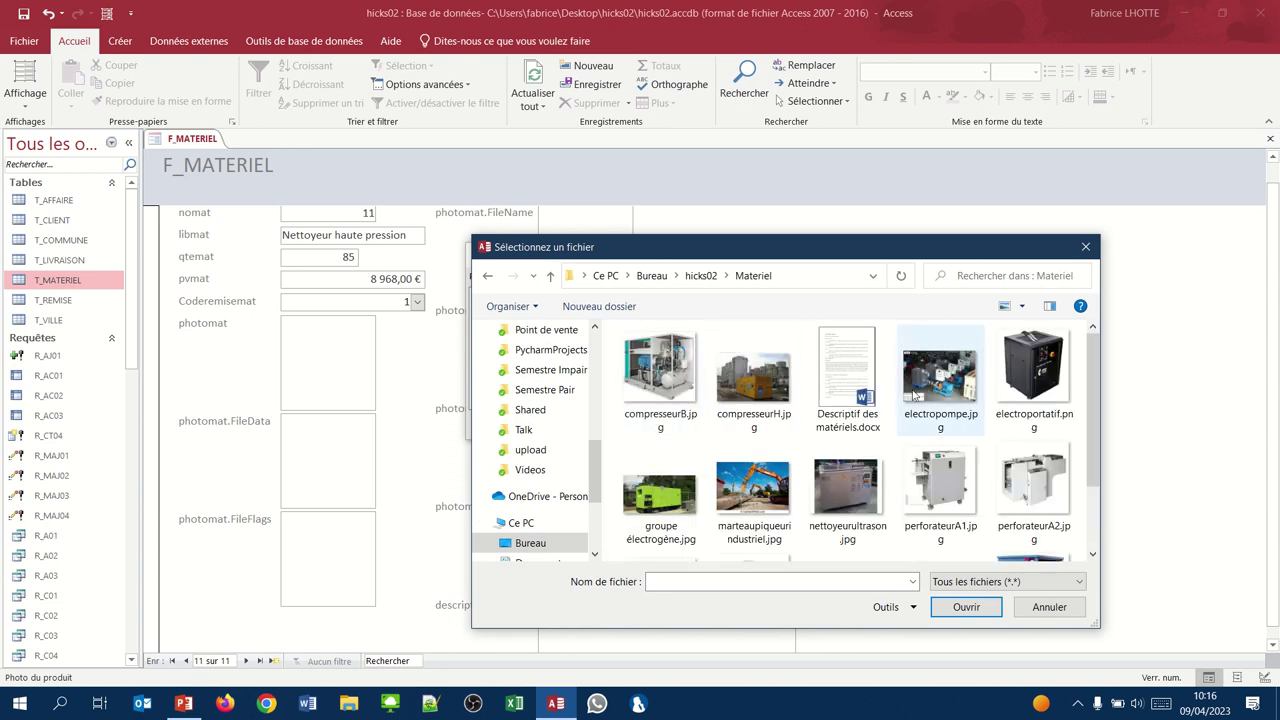
click(832, 487)
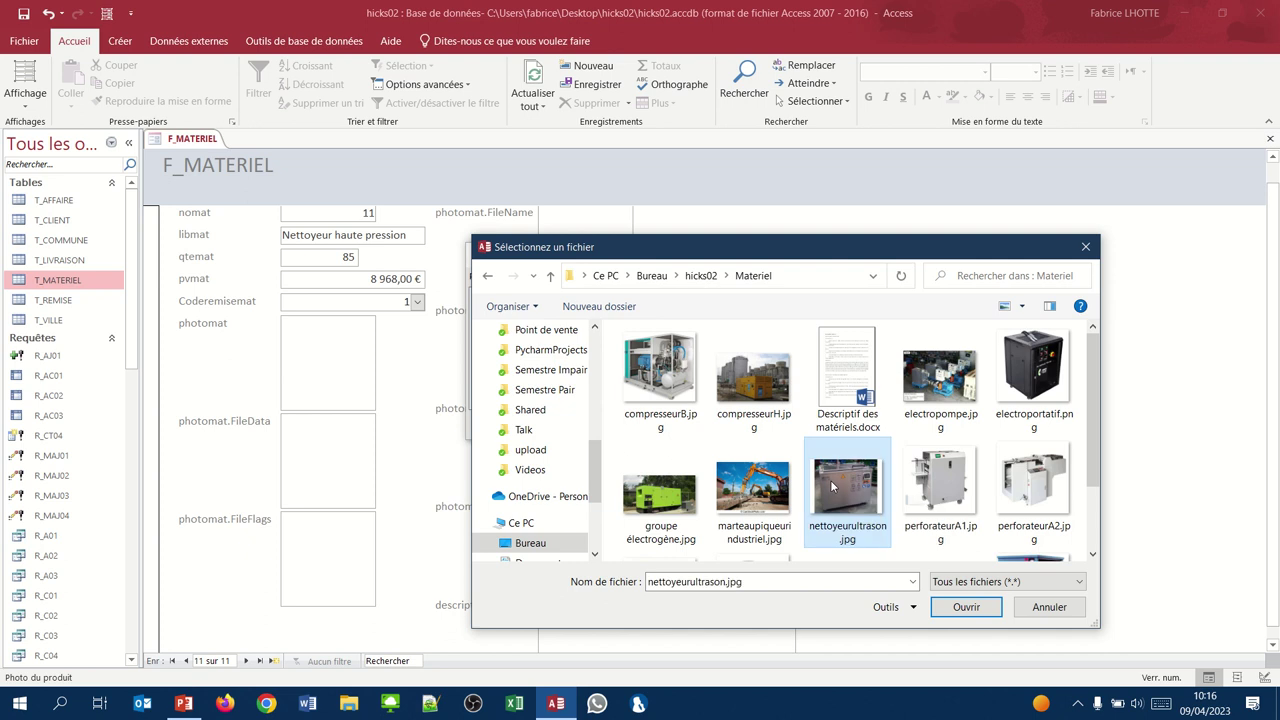
click(954, 607)
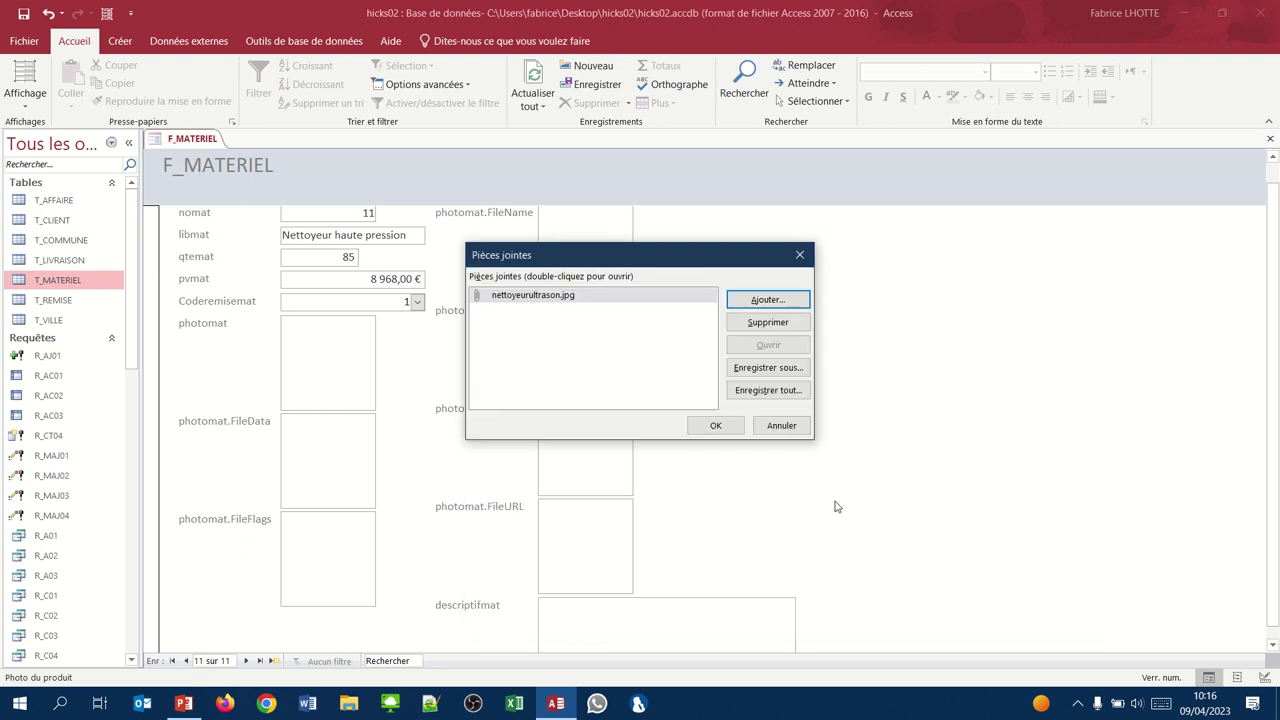
click(716, 428)
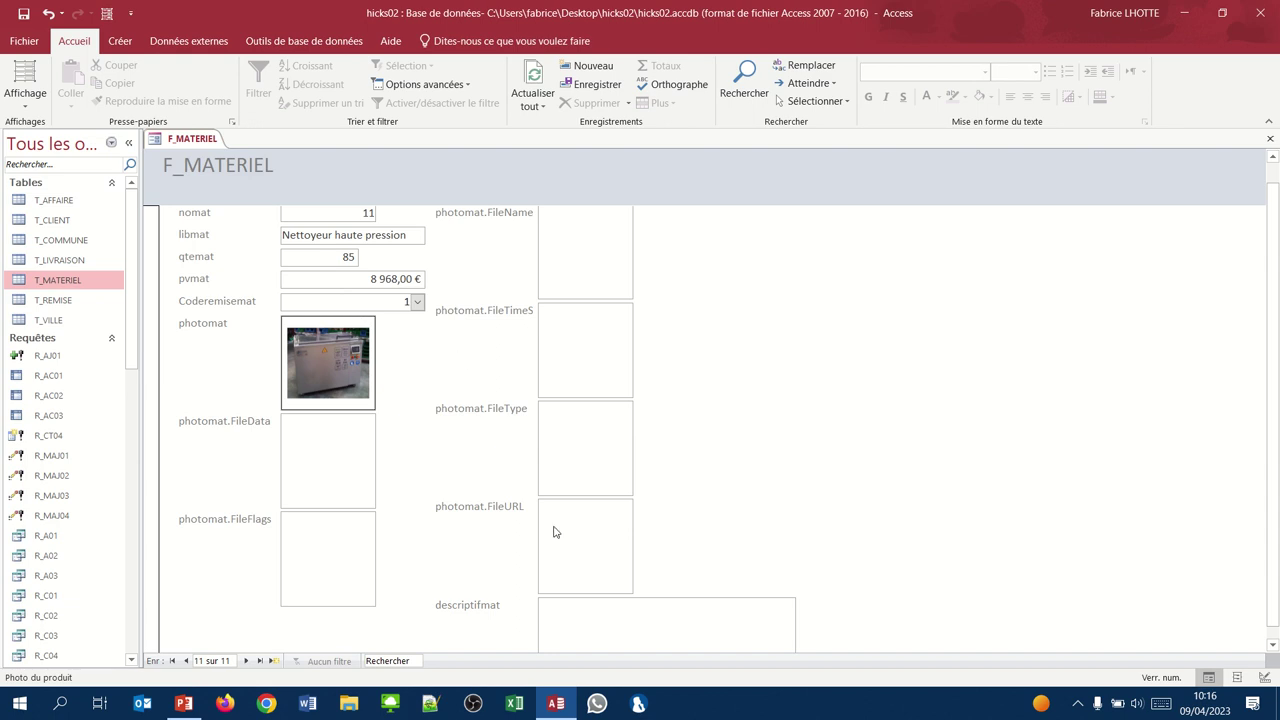
Place the cursor in the descriptifmat field and open Nettoyeur haute pression.docx from the desktop's hicks02 folder in Word
scroll(697, 547, down, 1)
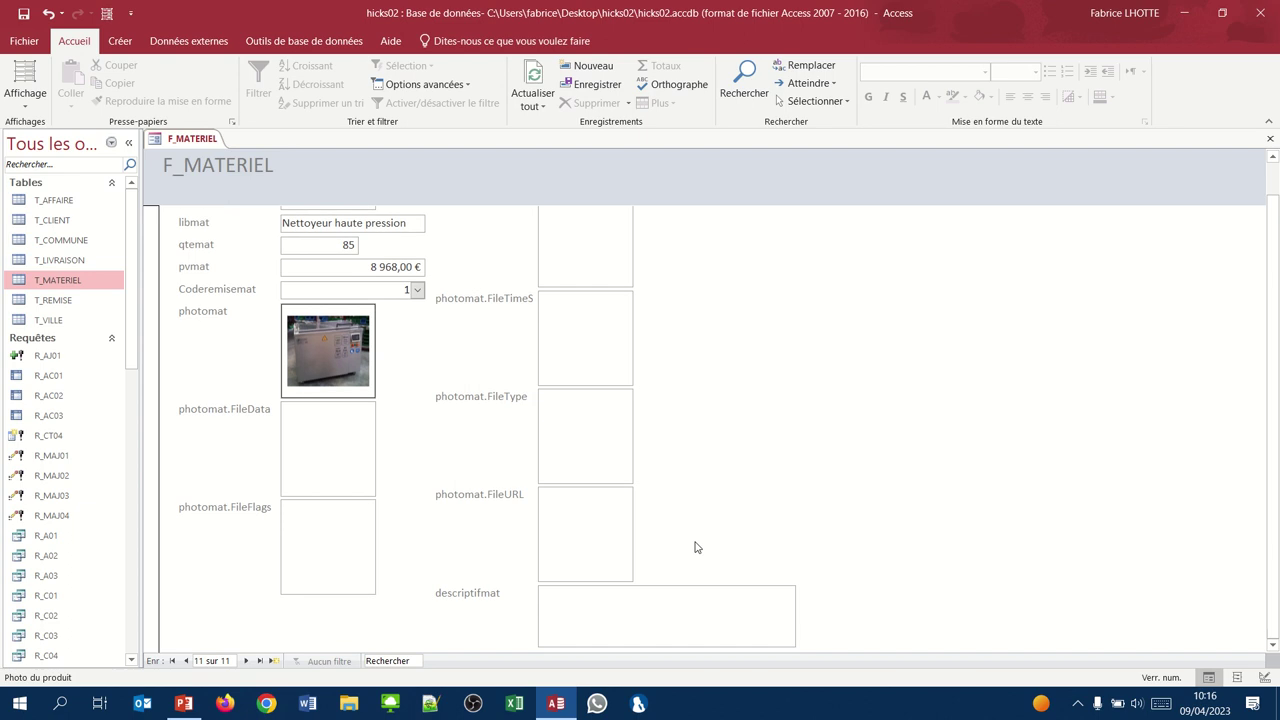
click(567, 595)
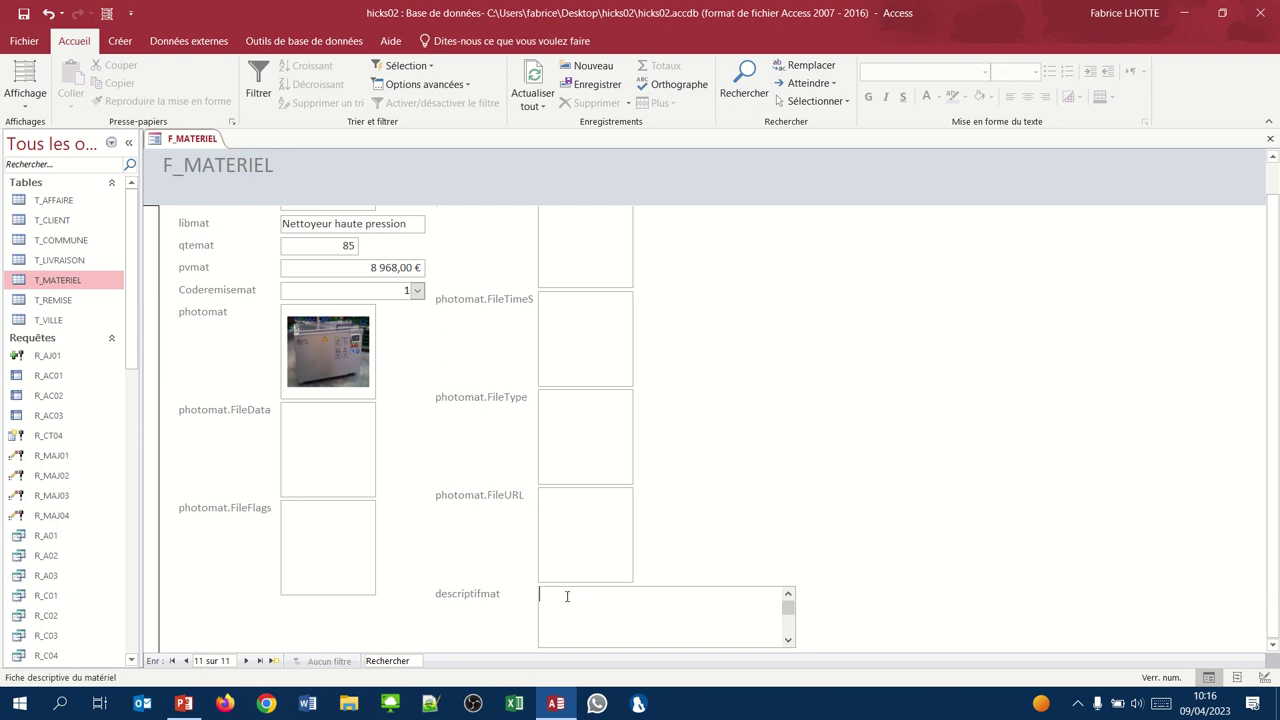
click(347, 707)
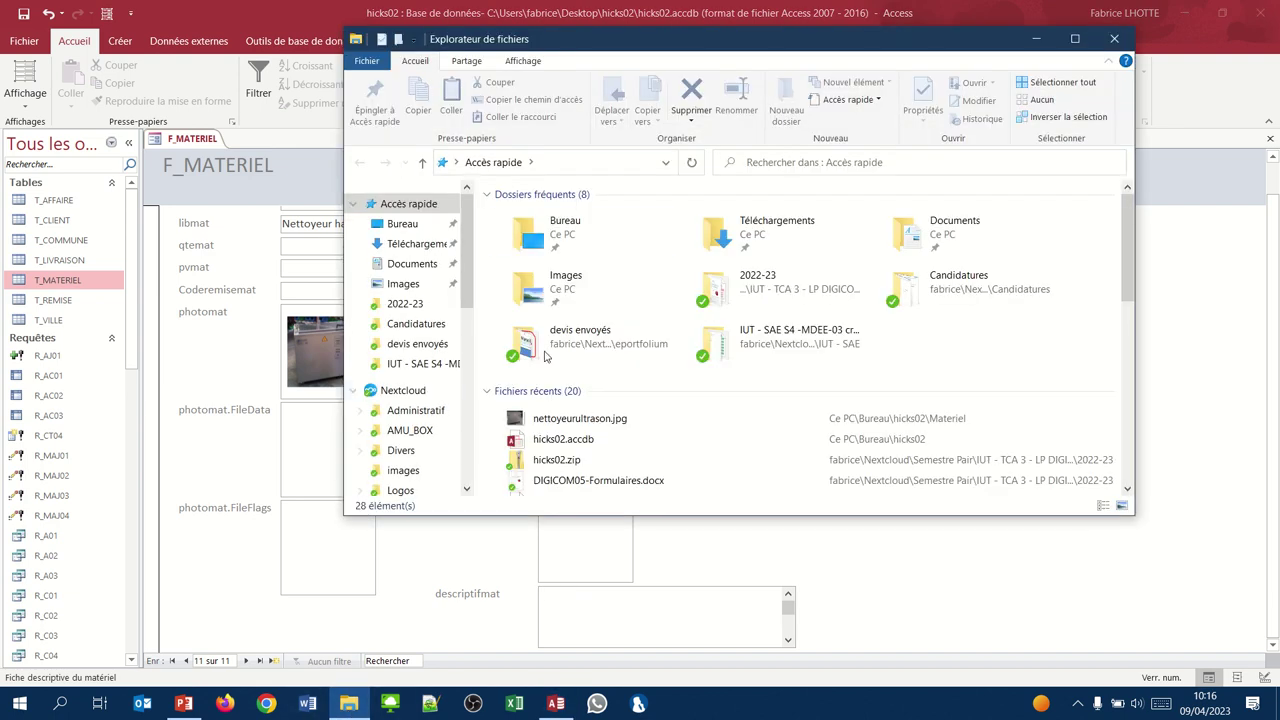
click(404, 226)
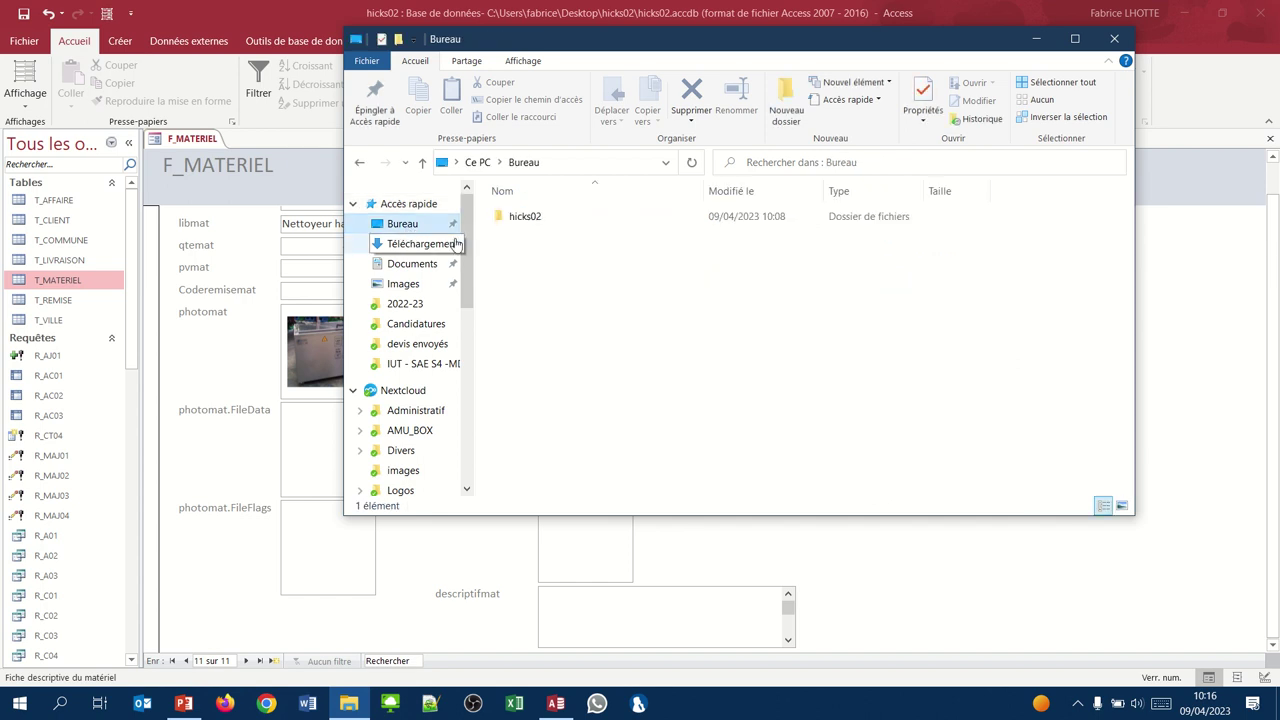
double_click(526, 217)
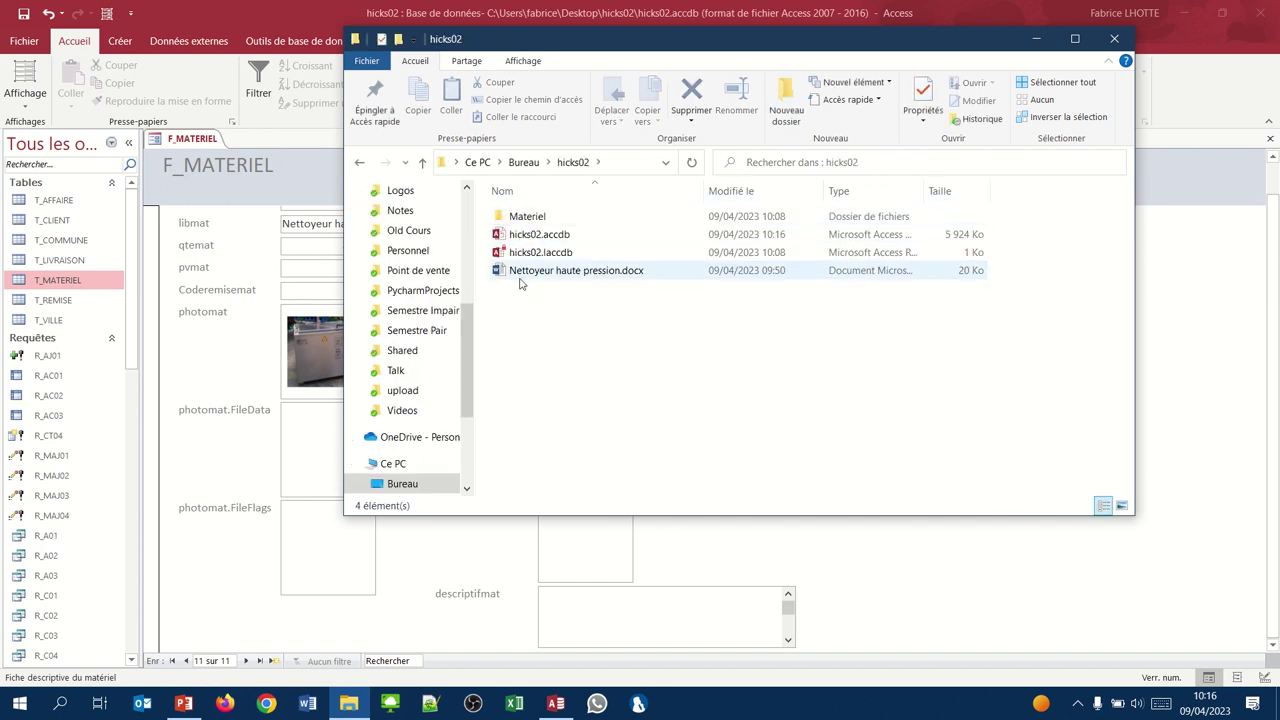
double_click(545, 273)
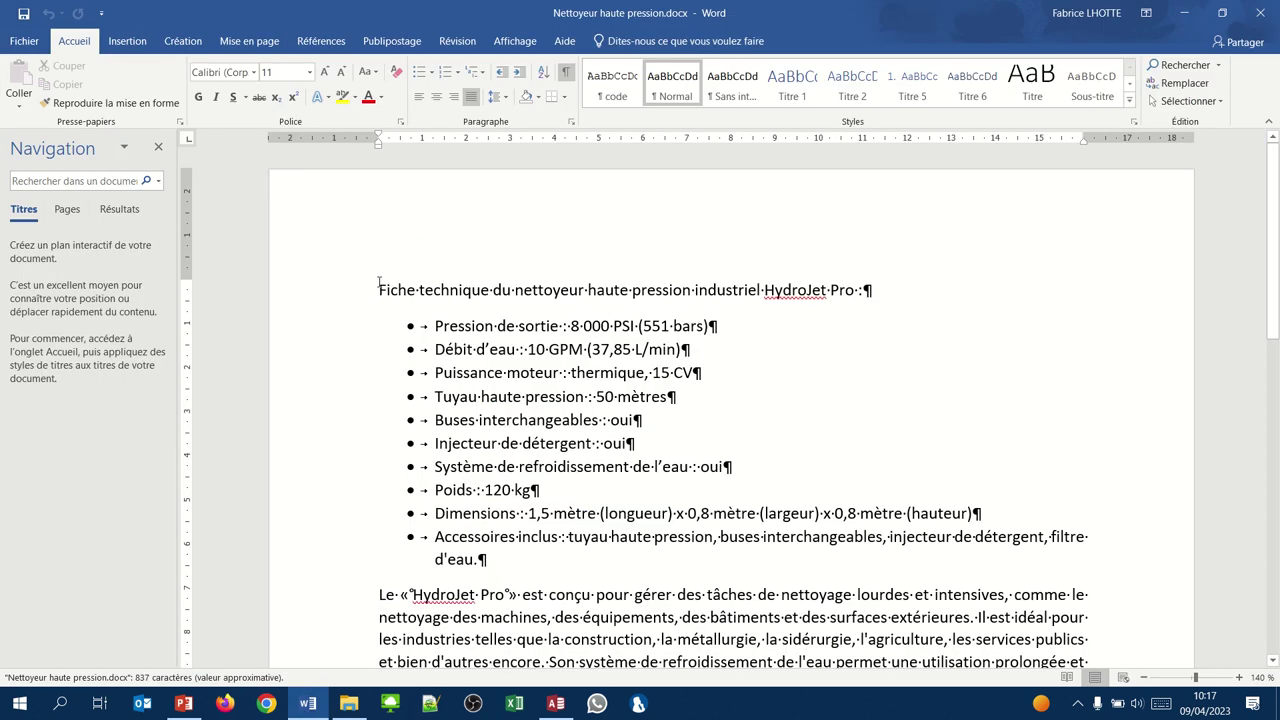
Copy the full HydroJet Pro technical sheet, close the Word document, and paste the text into the new record's descriptifmat field
drag(378, 289, 596, 454)
drag(651, 585, 1094, 483)
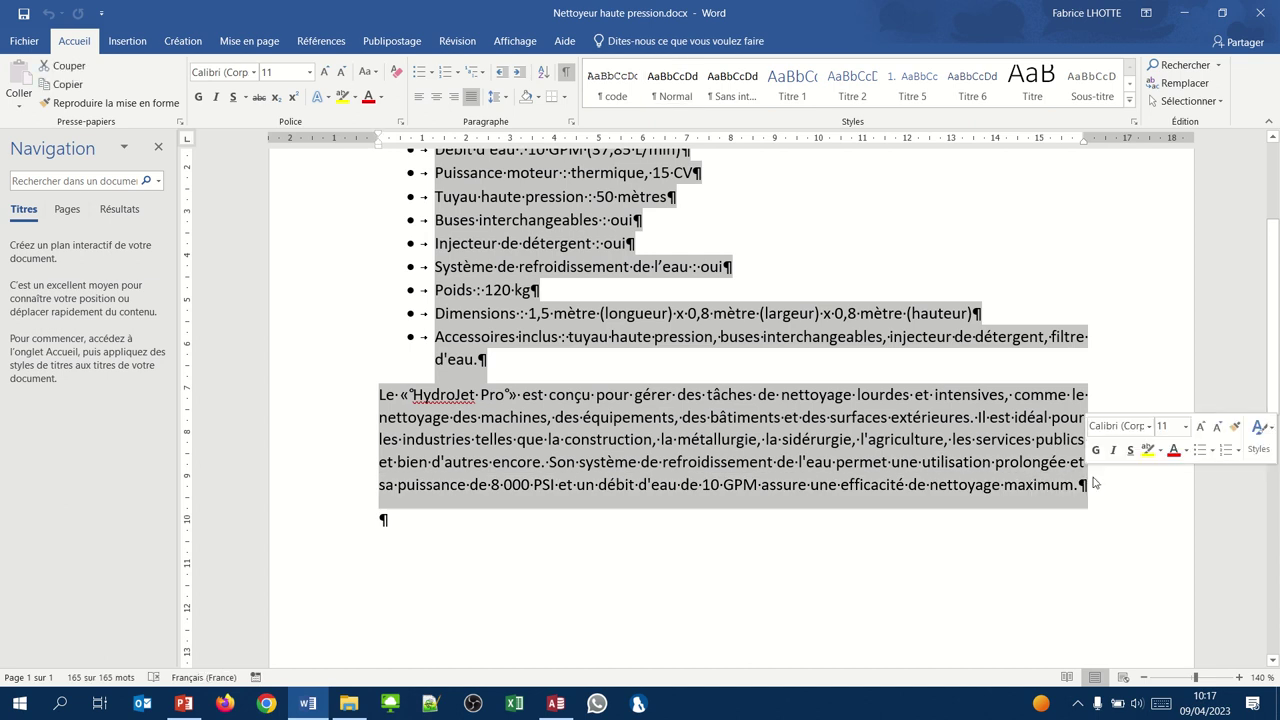
key(ctrl+c)
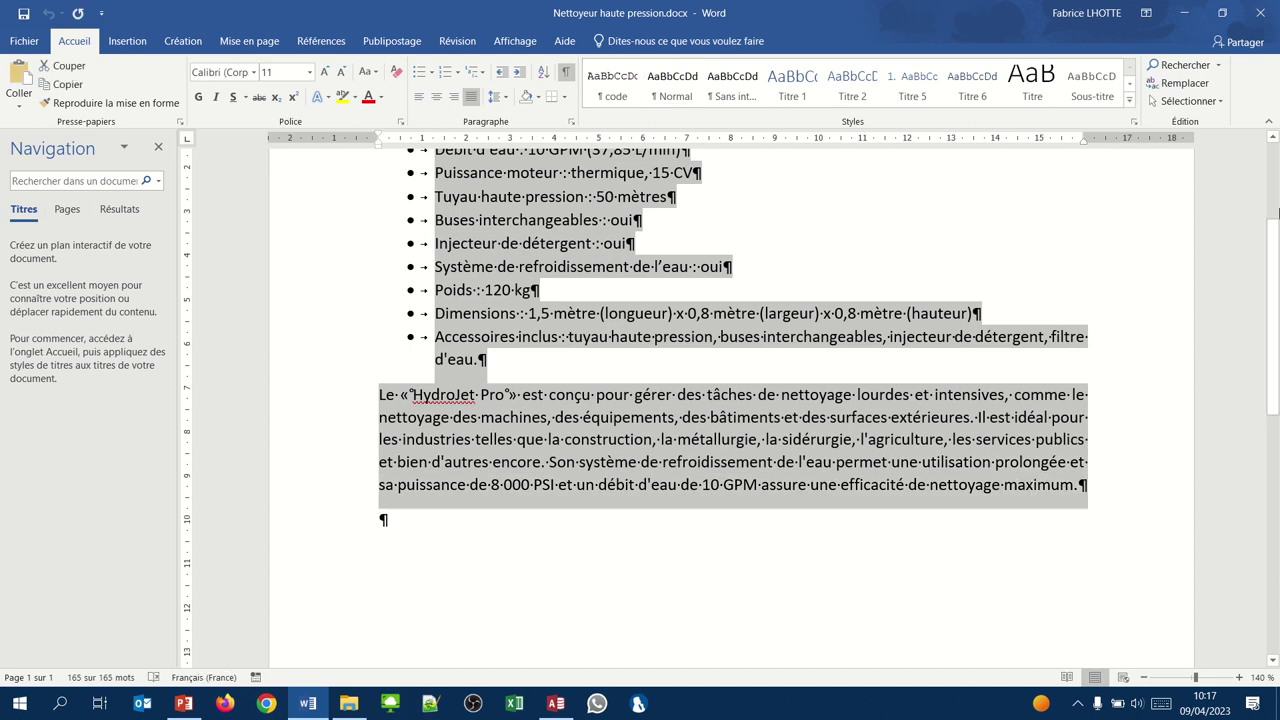
click(1258, 9)
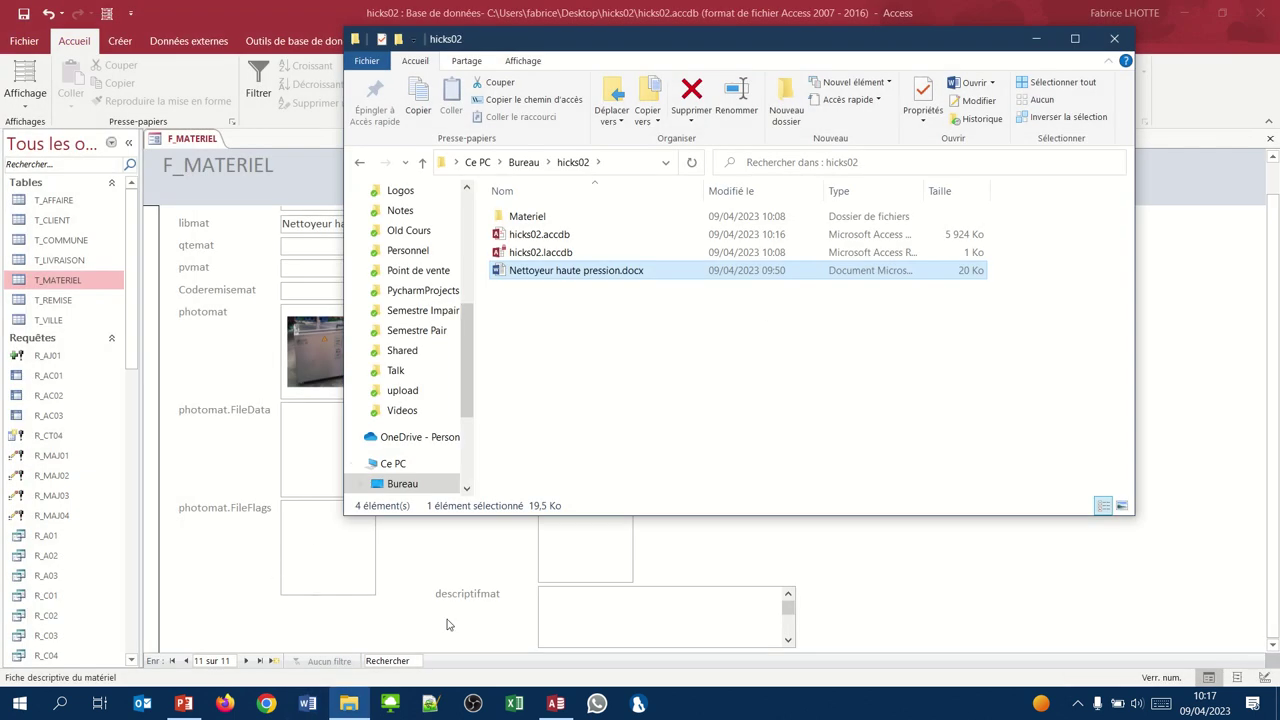
click(544, 603)
key(ctrl+v)
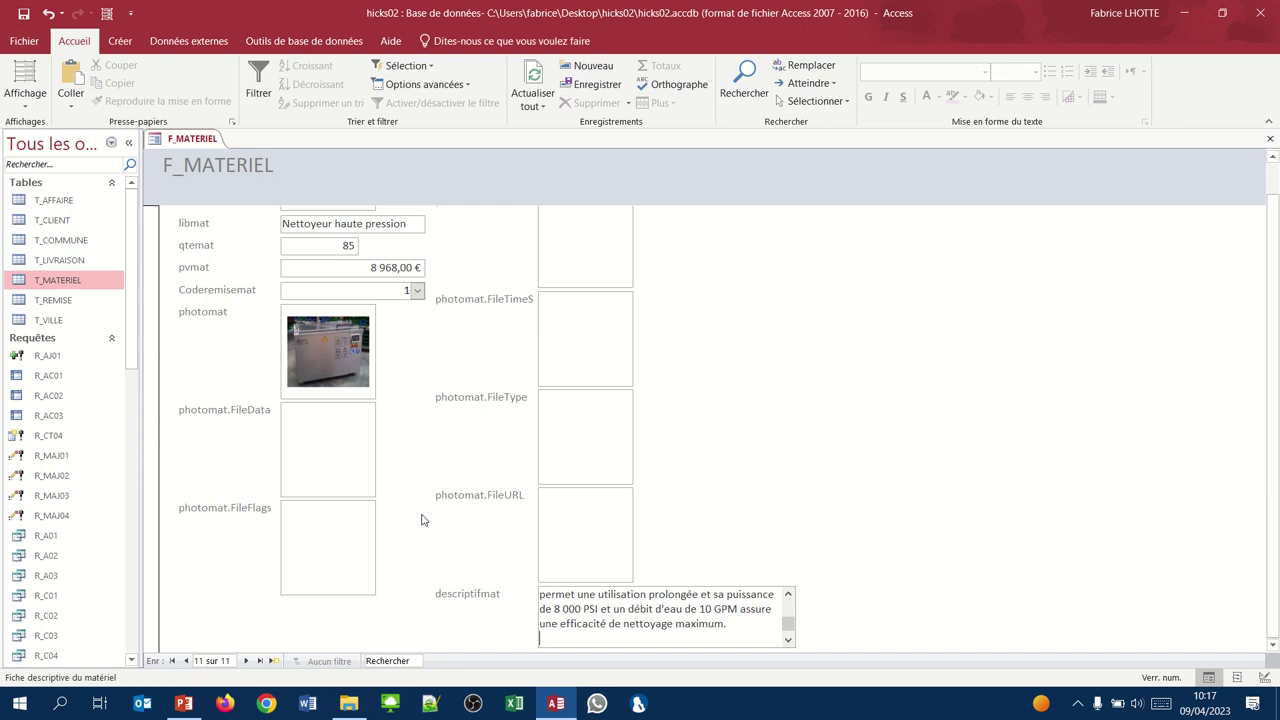
Review the Perforateur TTX record and the new Nettoyeur haute pression record in F_MATERIEL, then close the form
click(185, 661)
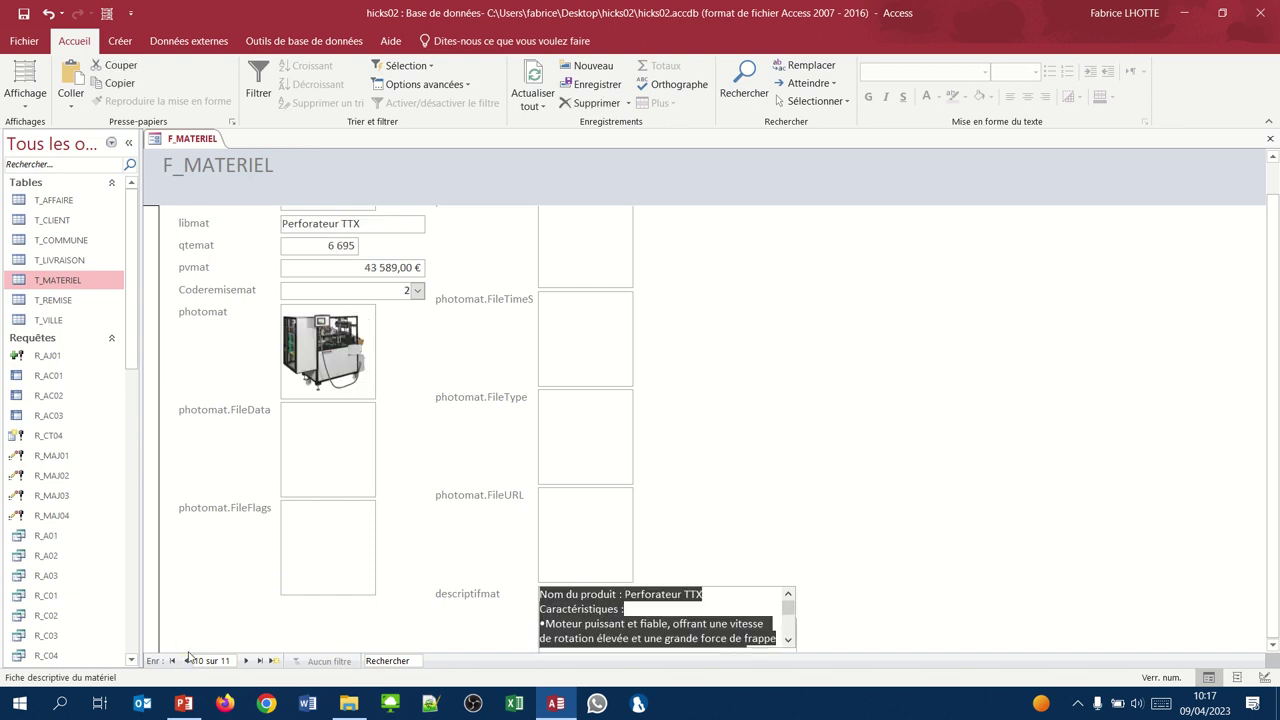
scroll(299, 426, up, 1)
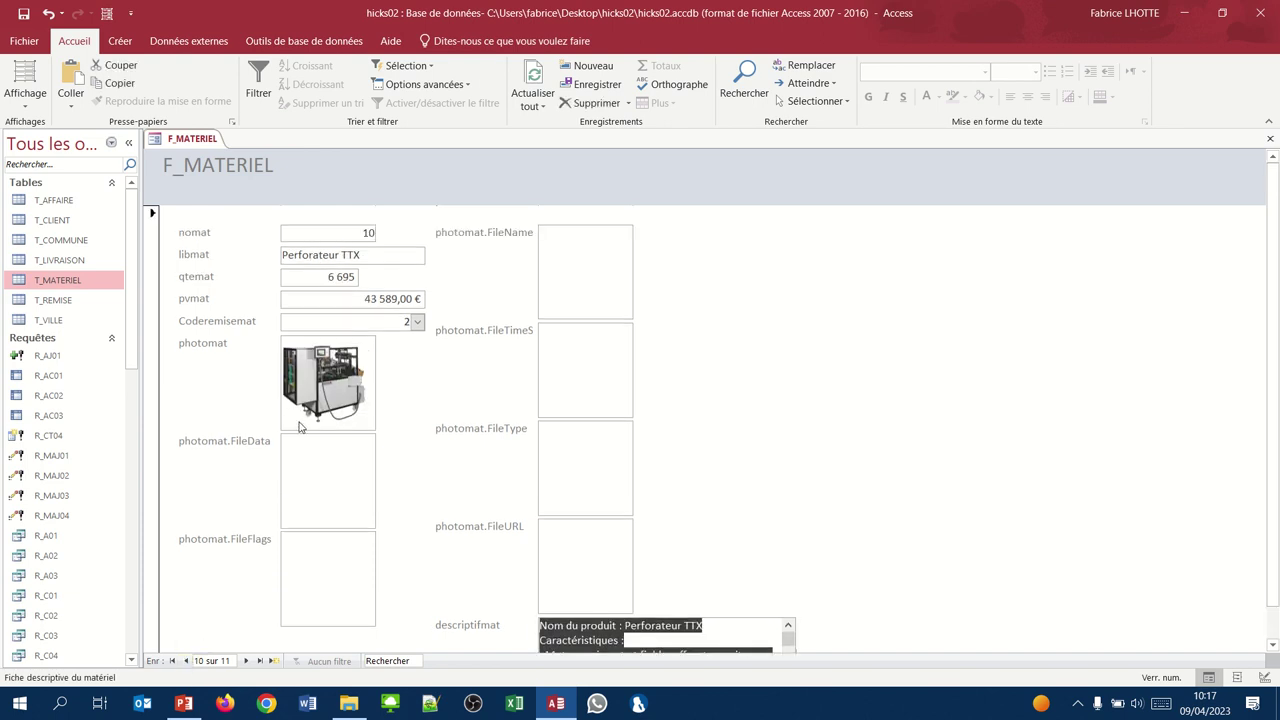
click(245, 661)
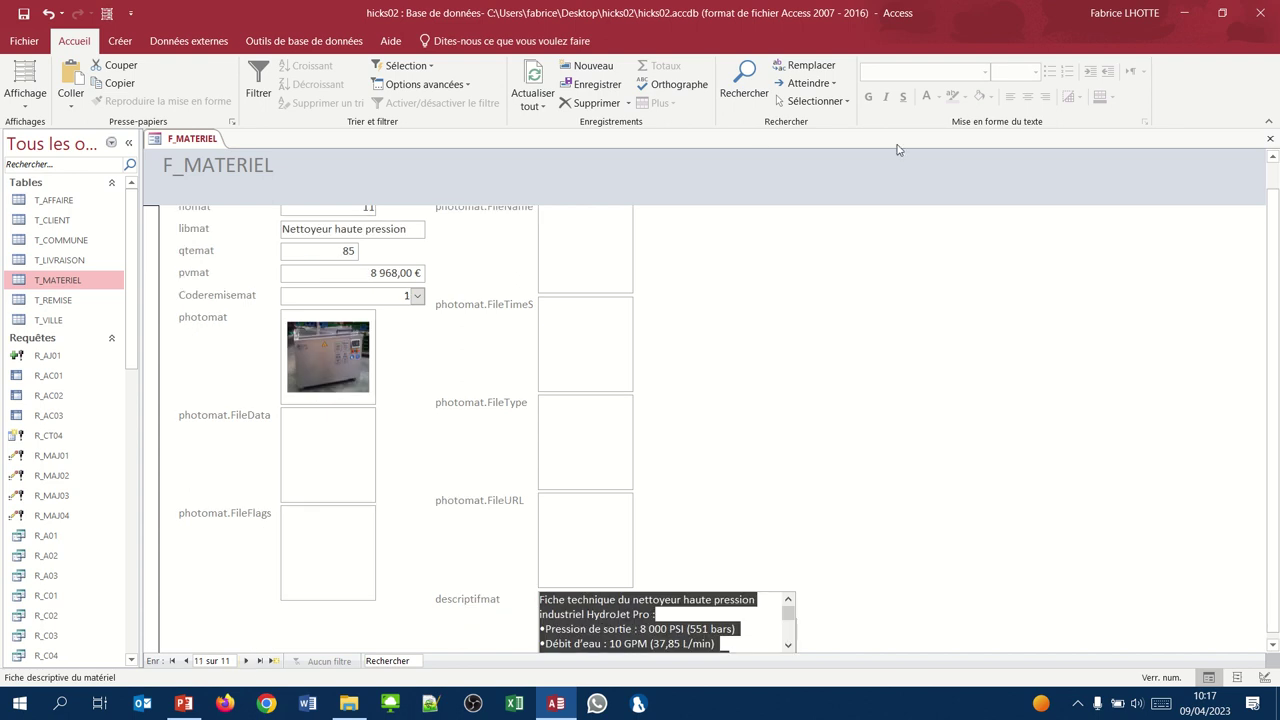
click(1270, 139)
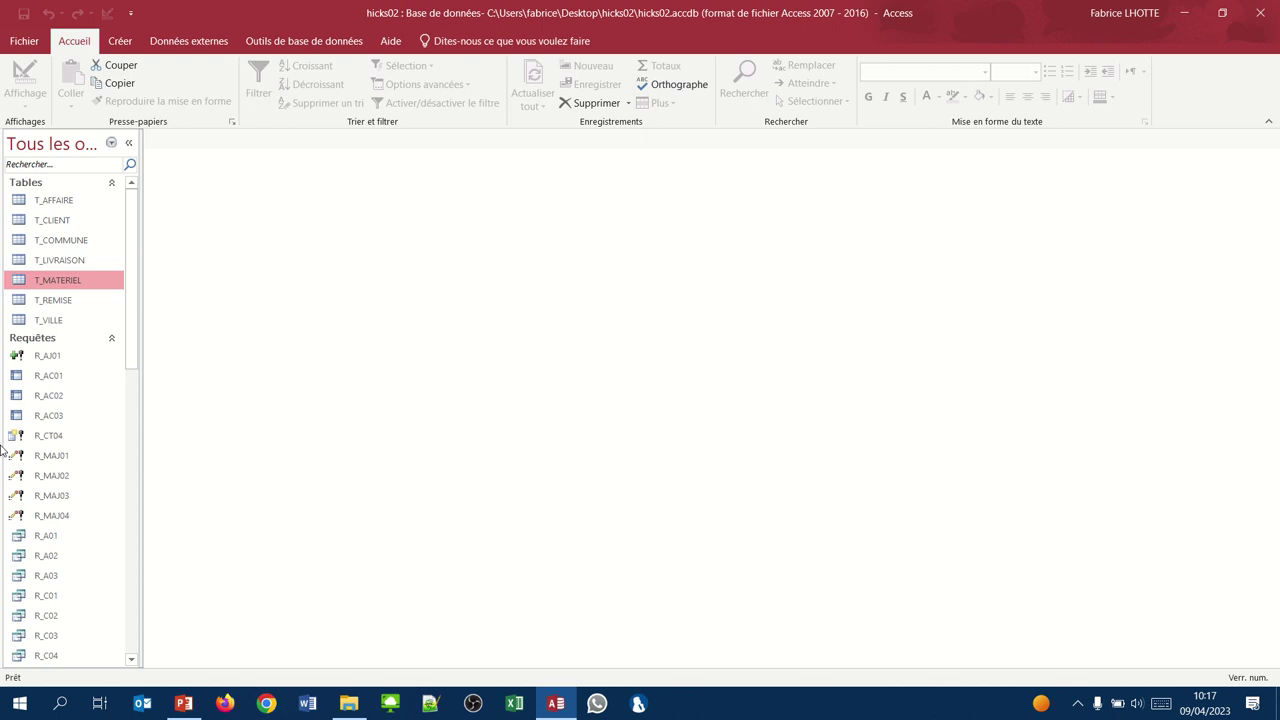
Open the T_MATERIEL table, enlarge its row height and descriptifmat column width, and close it saving the layout changes
double_click(44, 285)
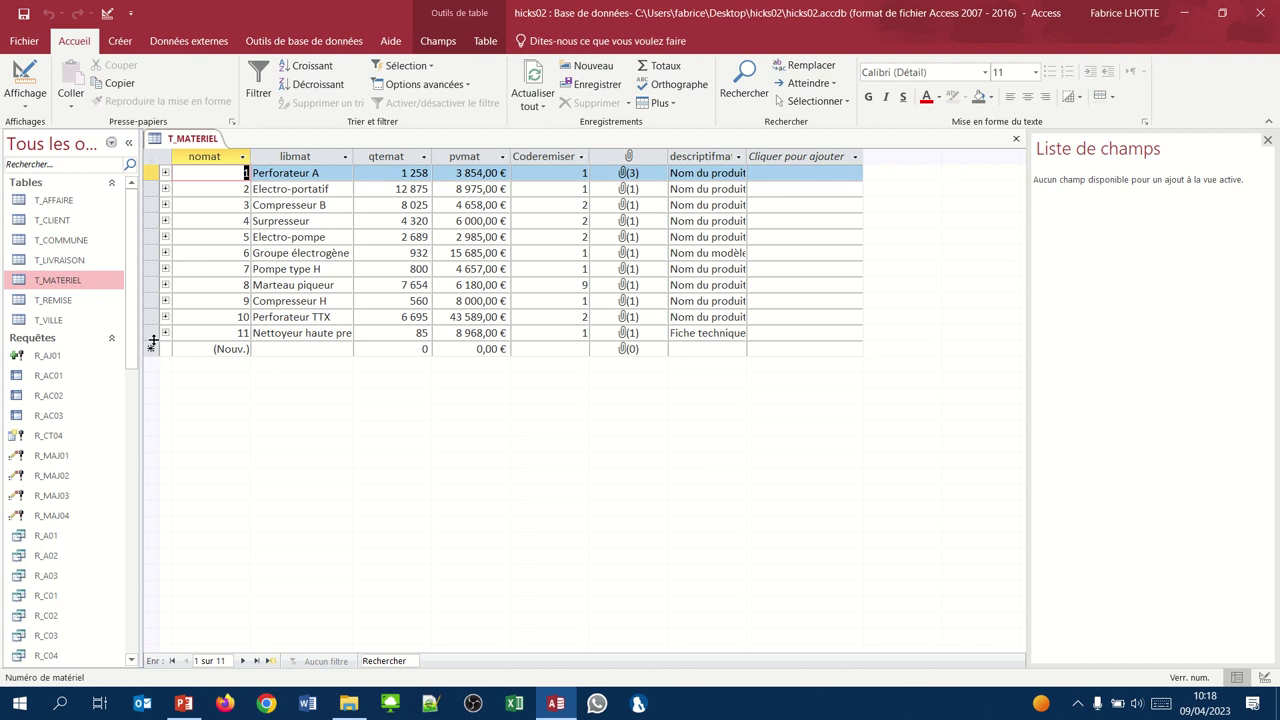
drag(151, 342, 151, 513)
scroll(466, 411, down, 5)
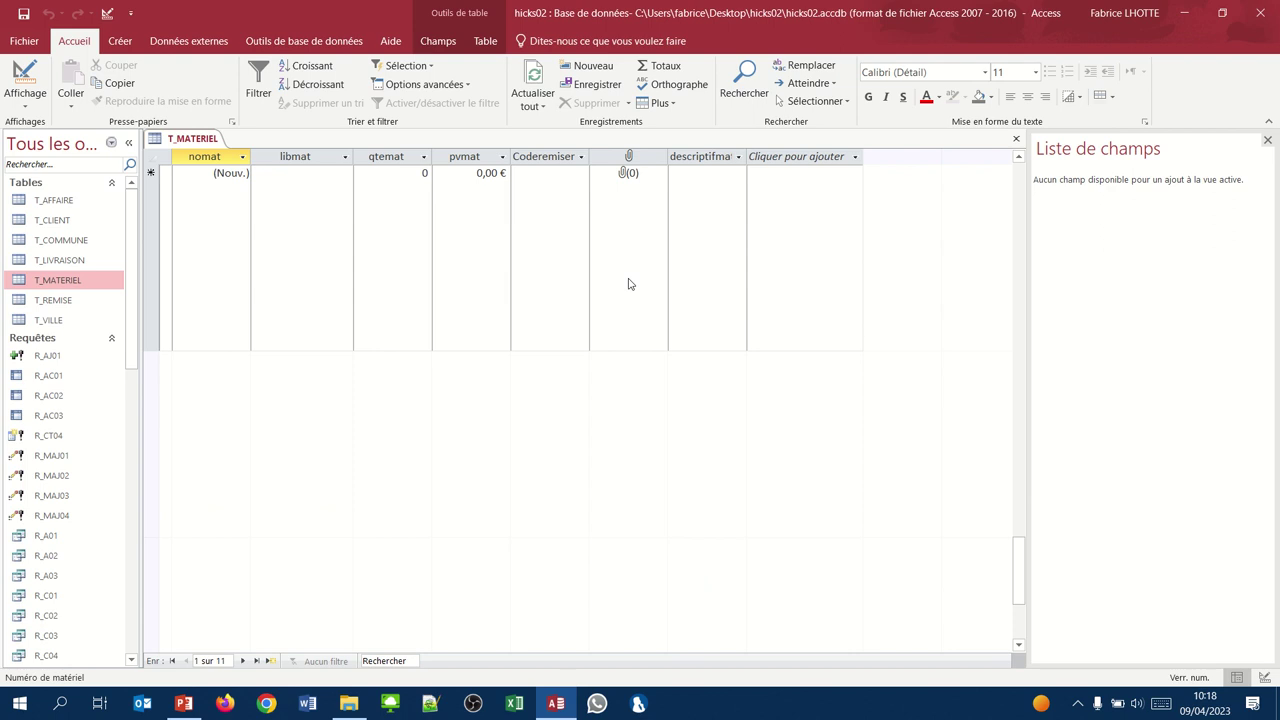
scroll(904, 211, up, 1)
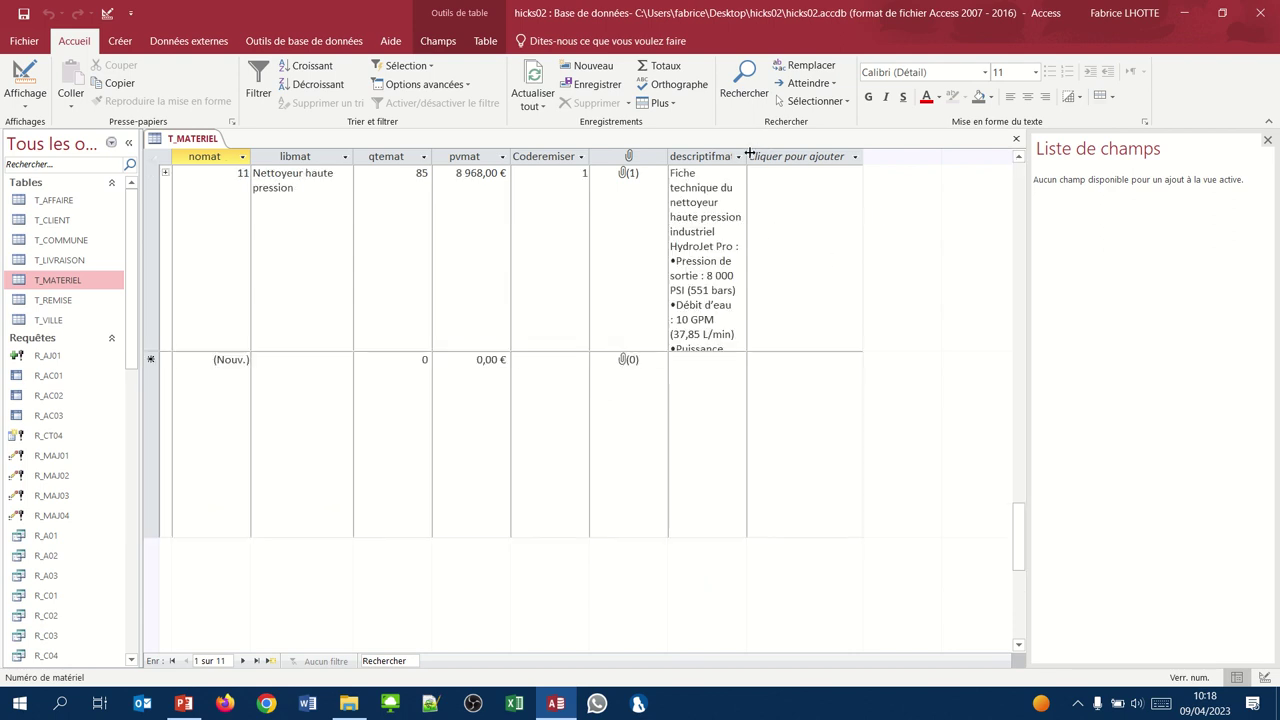
drag(747, 156, 869, 156)
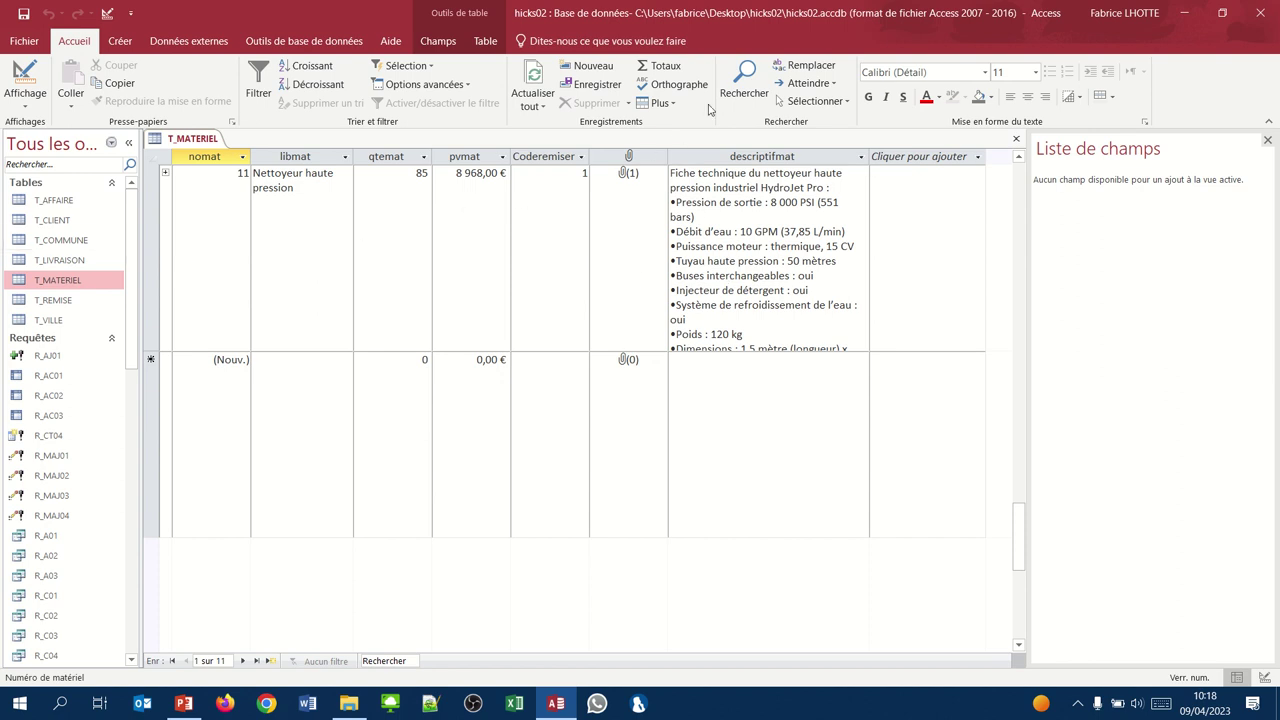
click(1016, 139)
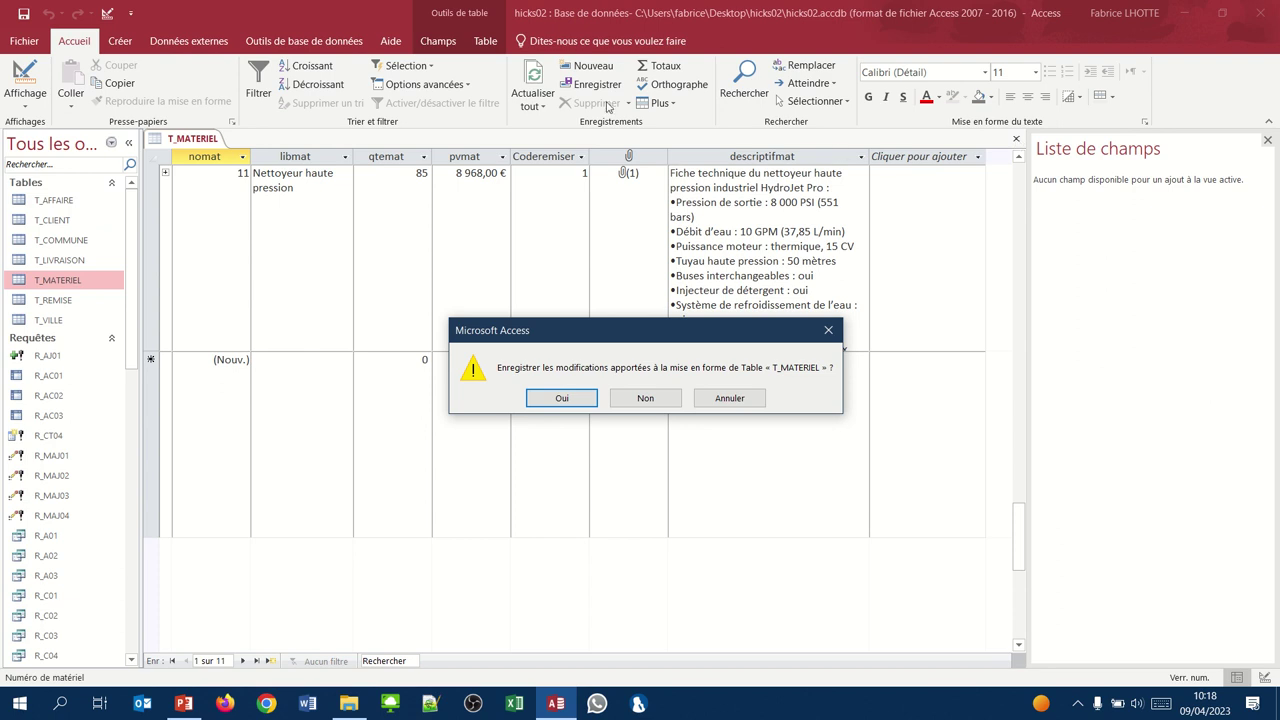
click(576, 400)
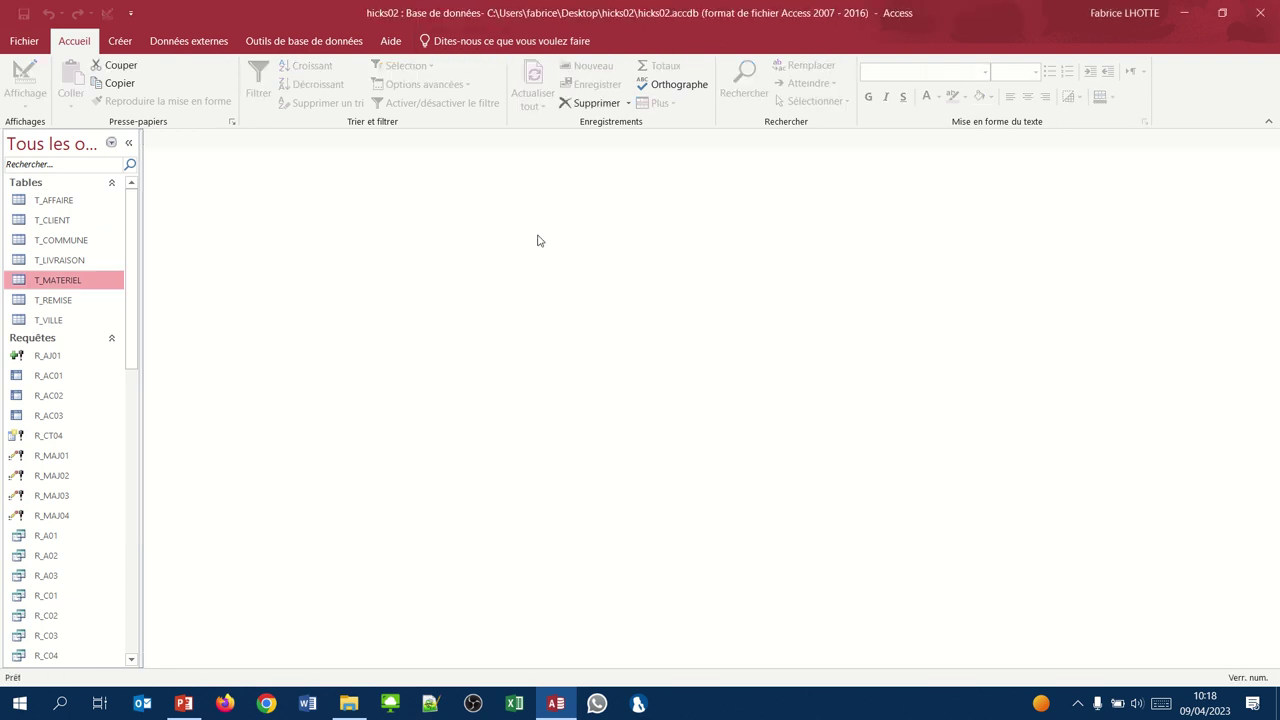
Collapse the Requêtes group in the list of database objects
mouse_move(470, 12)
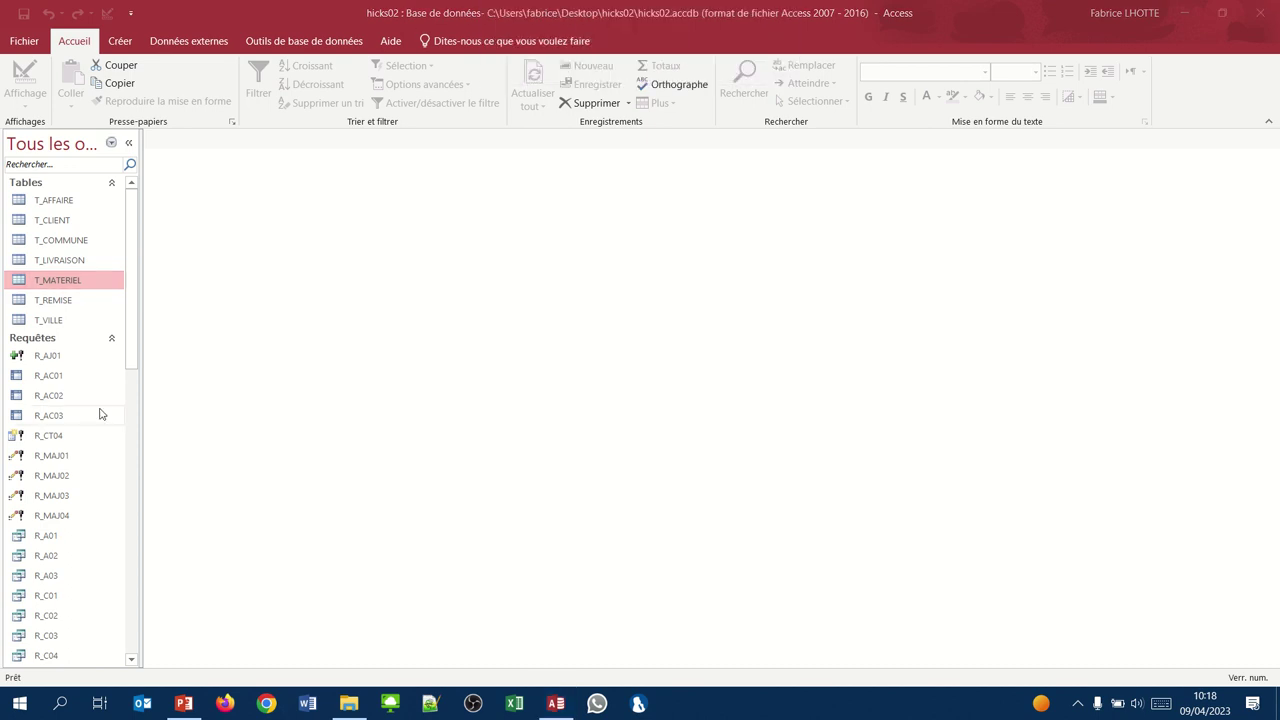
mouse_move(131, 314)
mouse_down()
mouse_move(134, 434)
mouse_move(149, 321)
mouse_up()
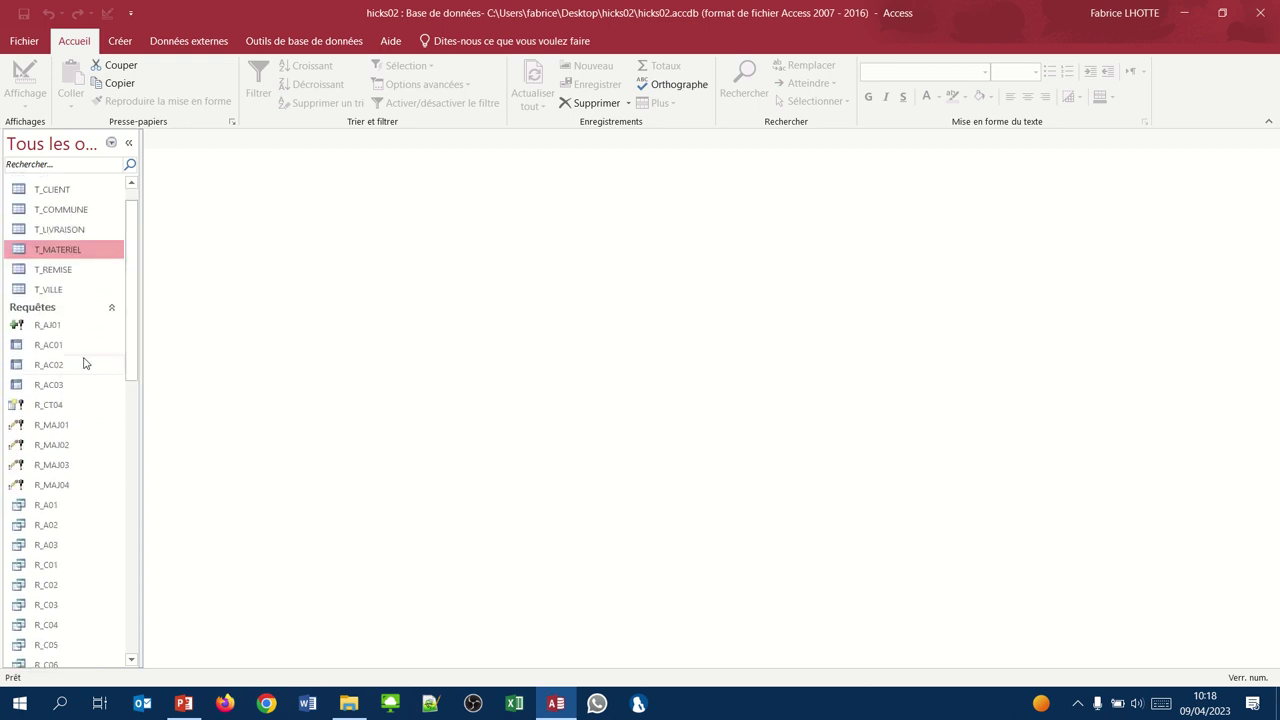
click(111, 309)
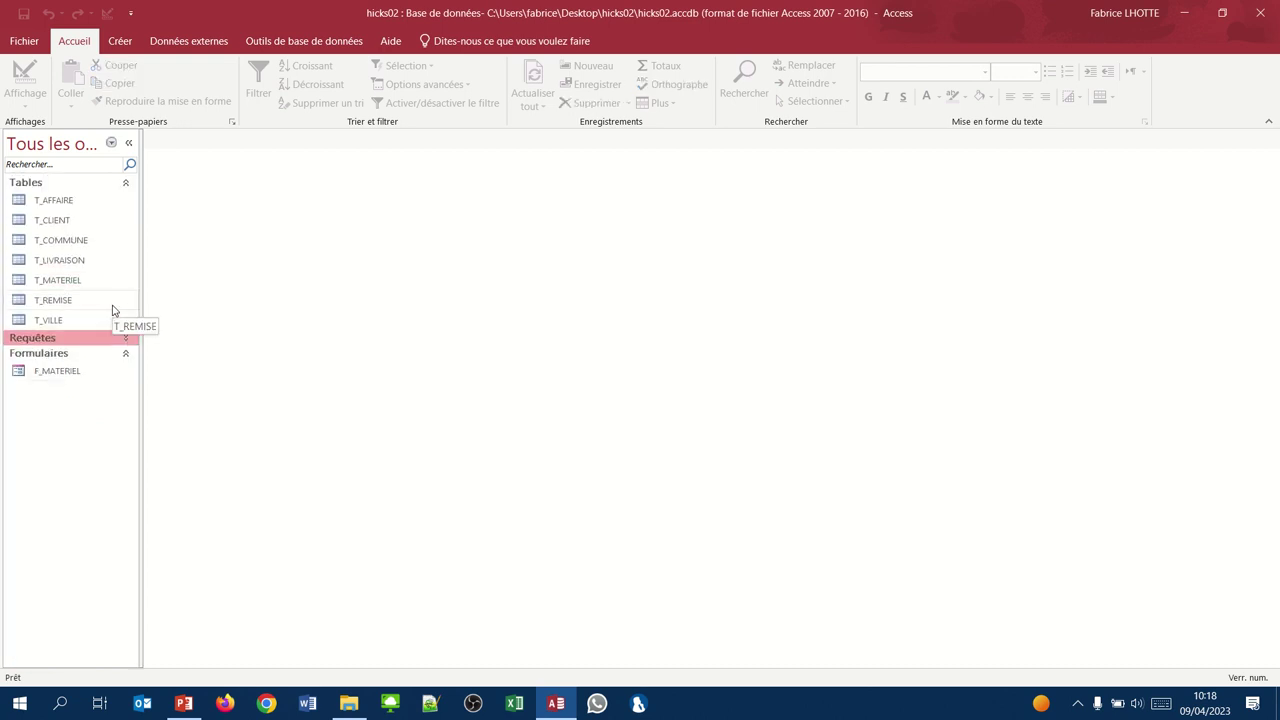
Open the F_MATERIEL form, set Perforateur A's qtemat to 1259, save, and close the form
click(56, 372)
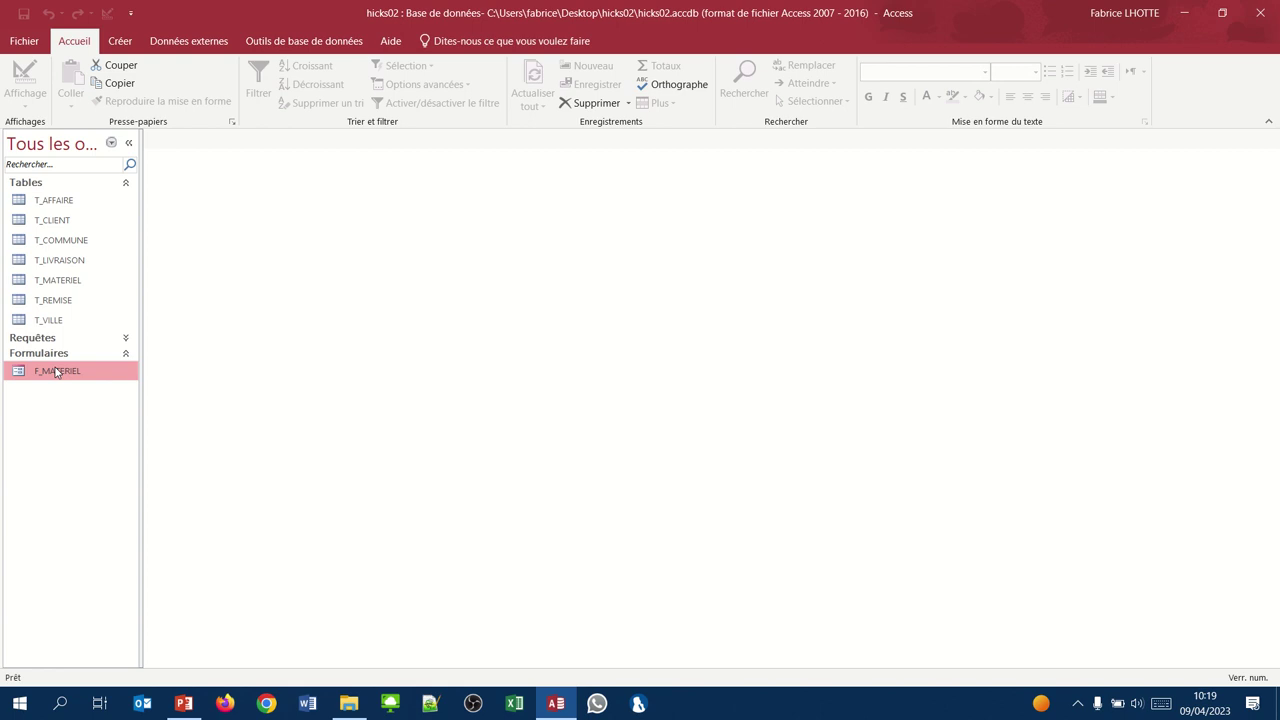
double_click(56, 372)
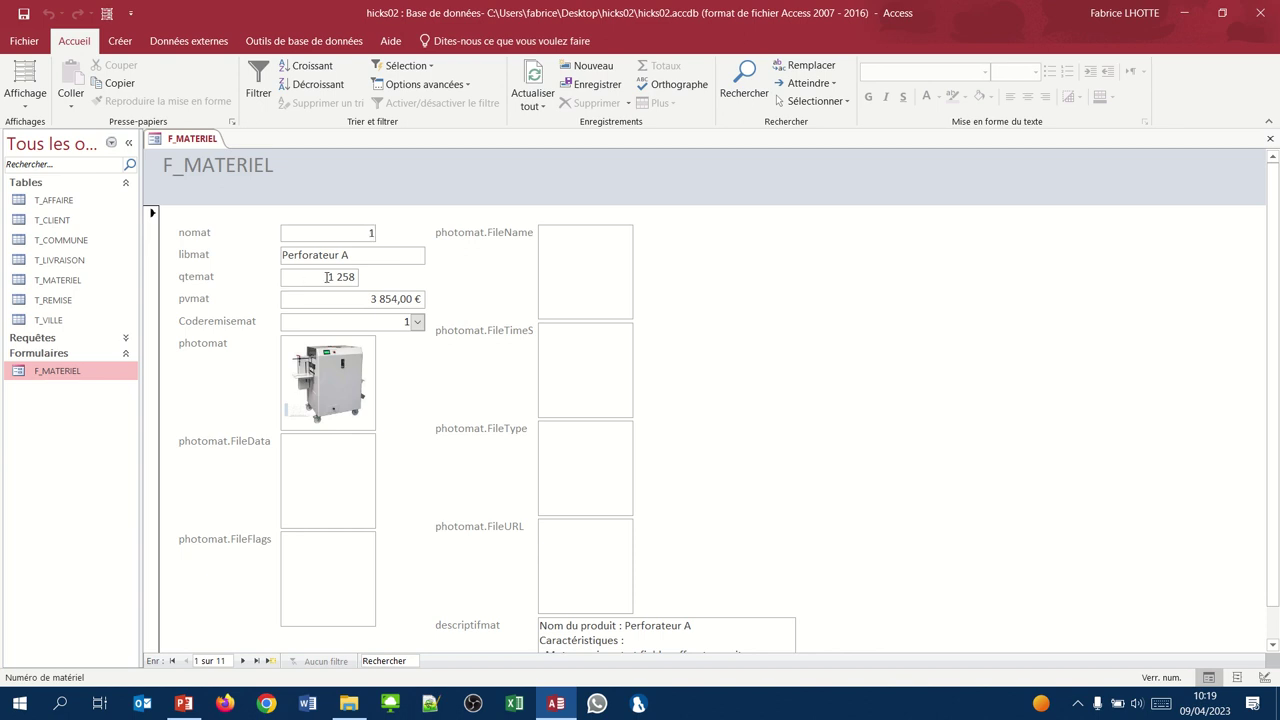
drag(327, 279, 366, 278)
text(1258)
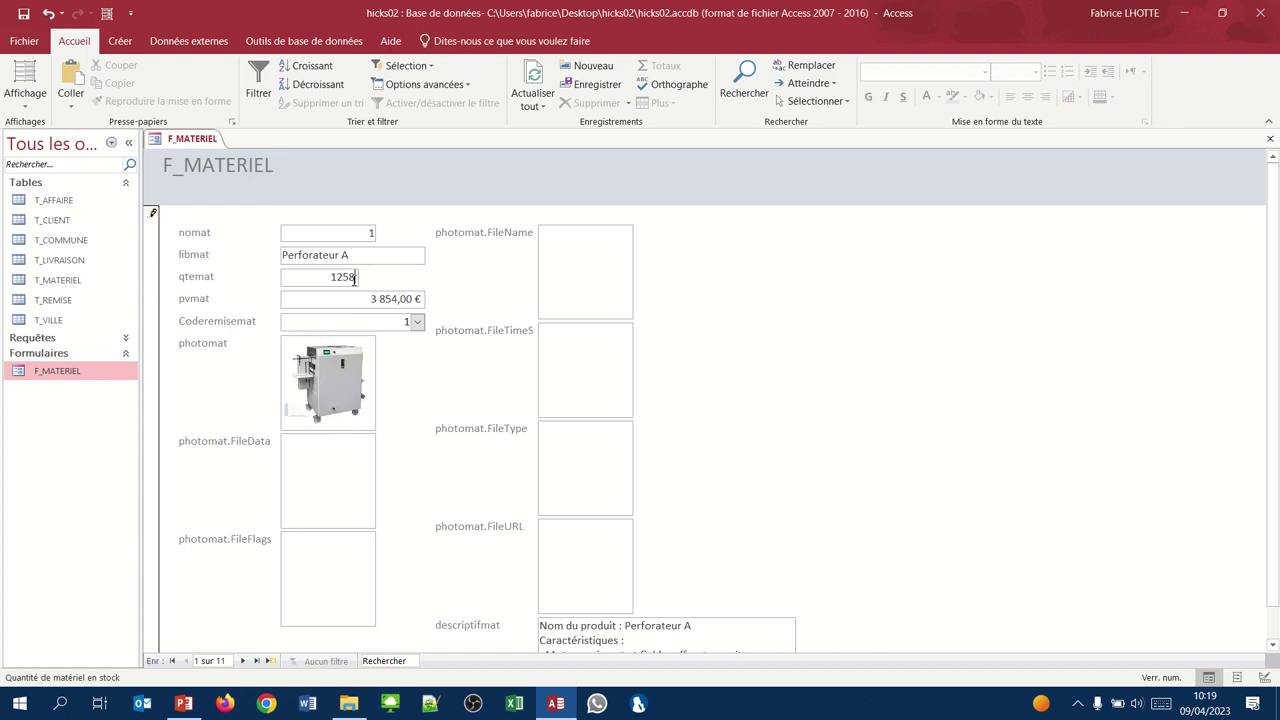
key(BackSpace)
text(9)
key(Tab)
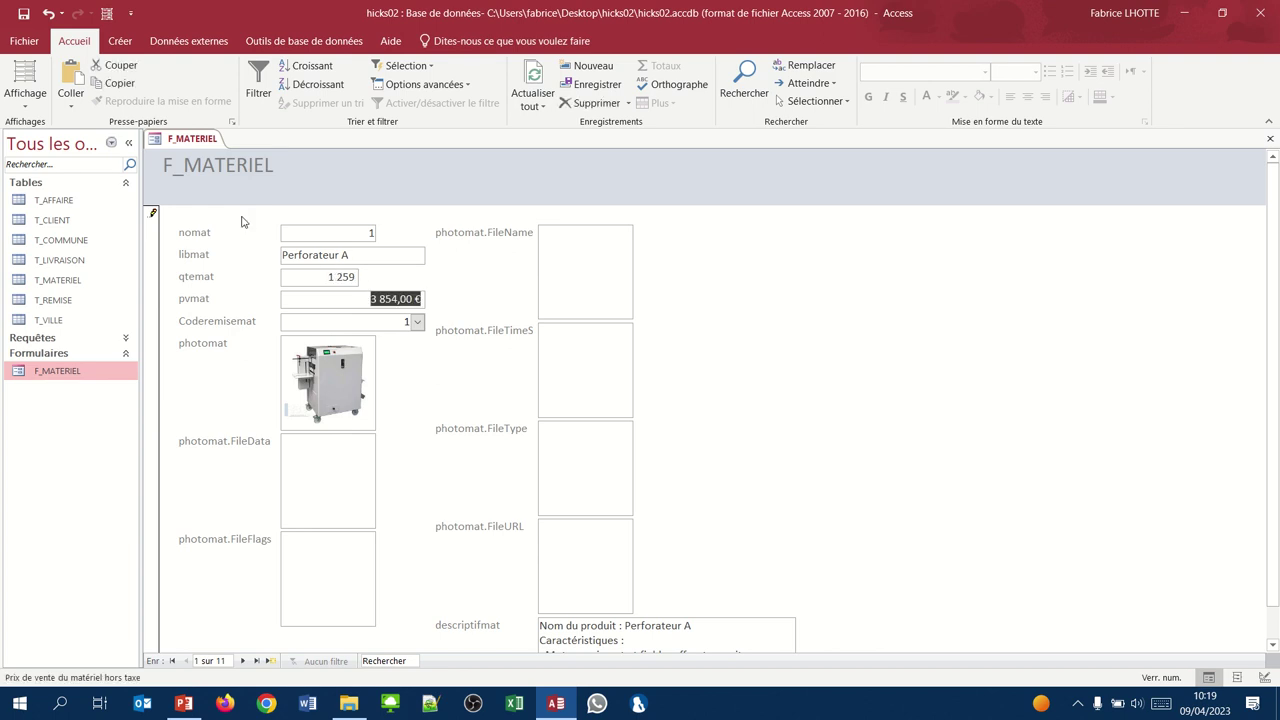
click(22, 13)
click(1270, 139)
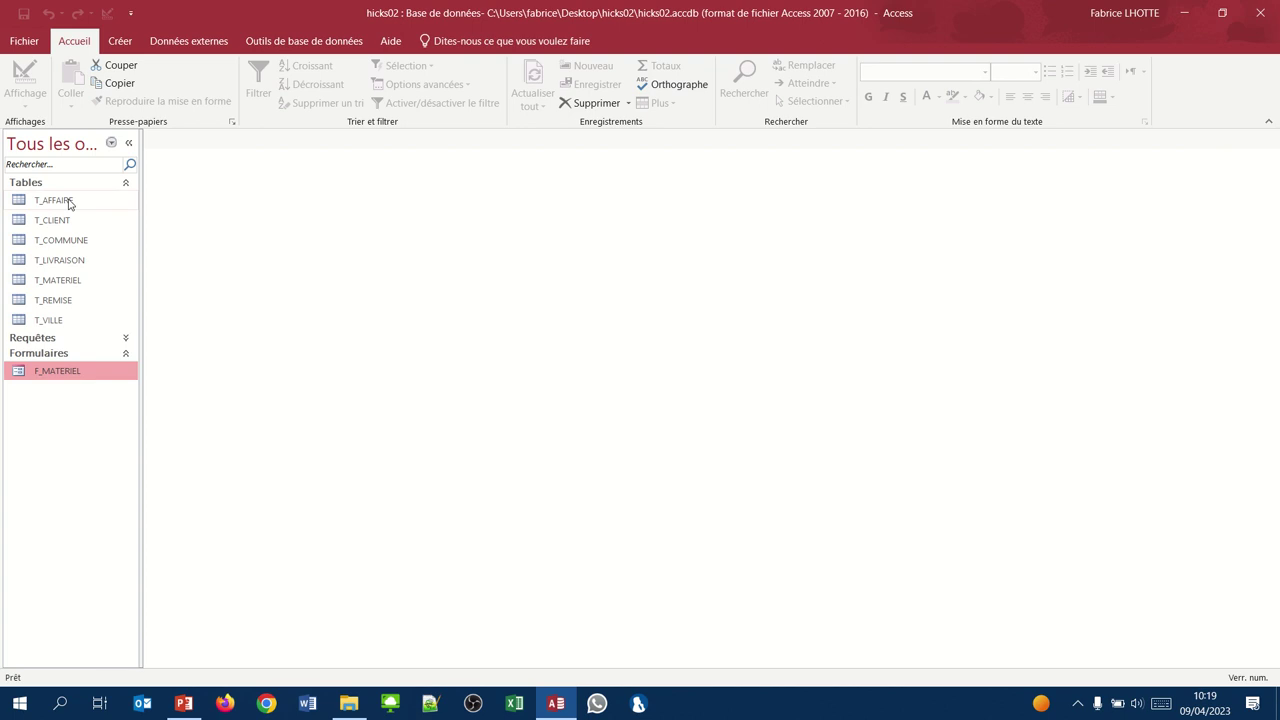
Open the T_MATERIEL table and check Perforateur A's qtemat and the following records
click(60, 281)
double_click(60, 281)
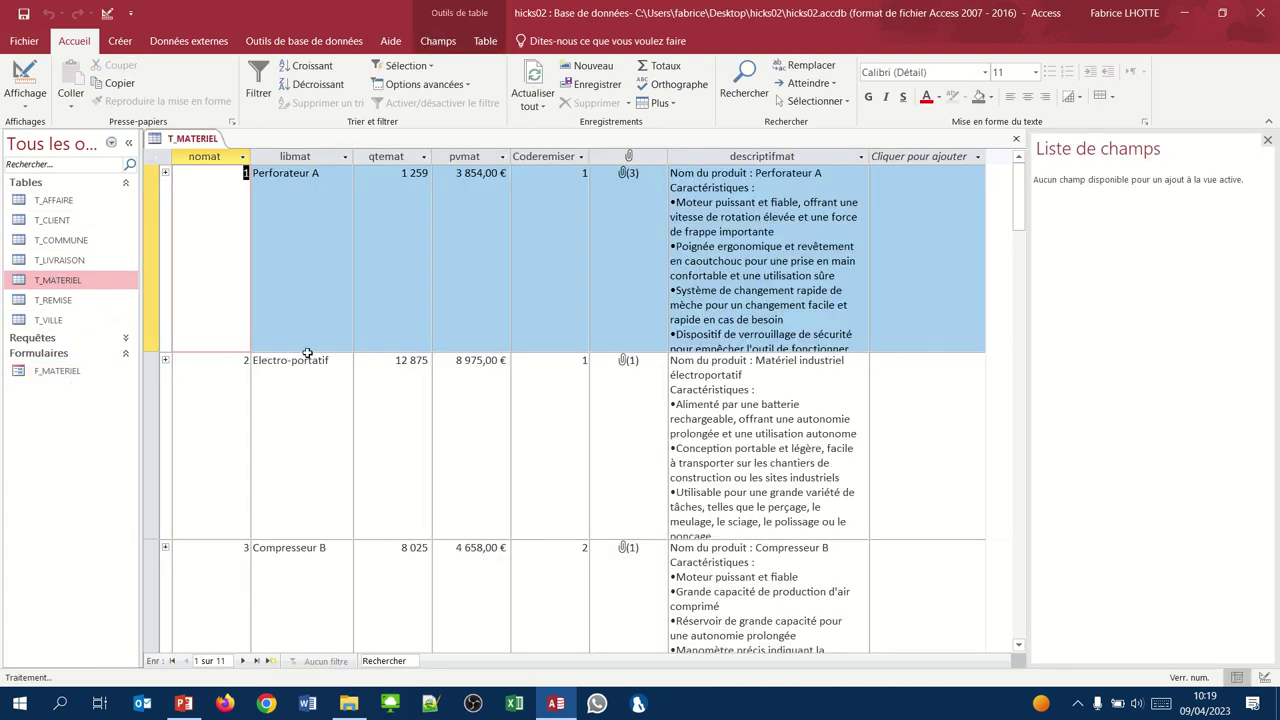
scroll(350, 514, down, 3)
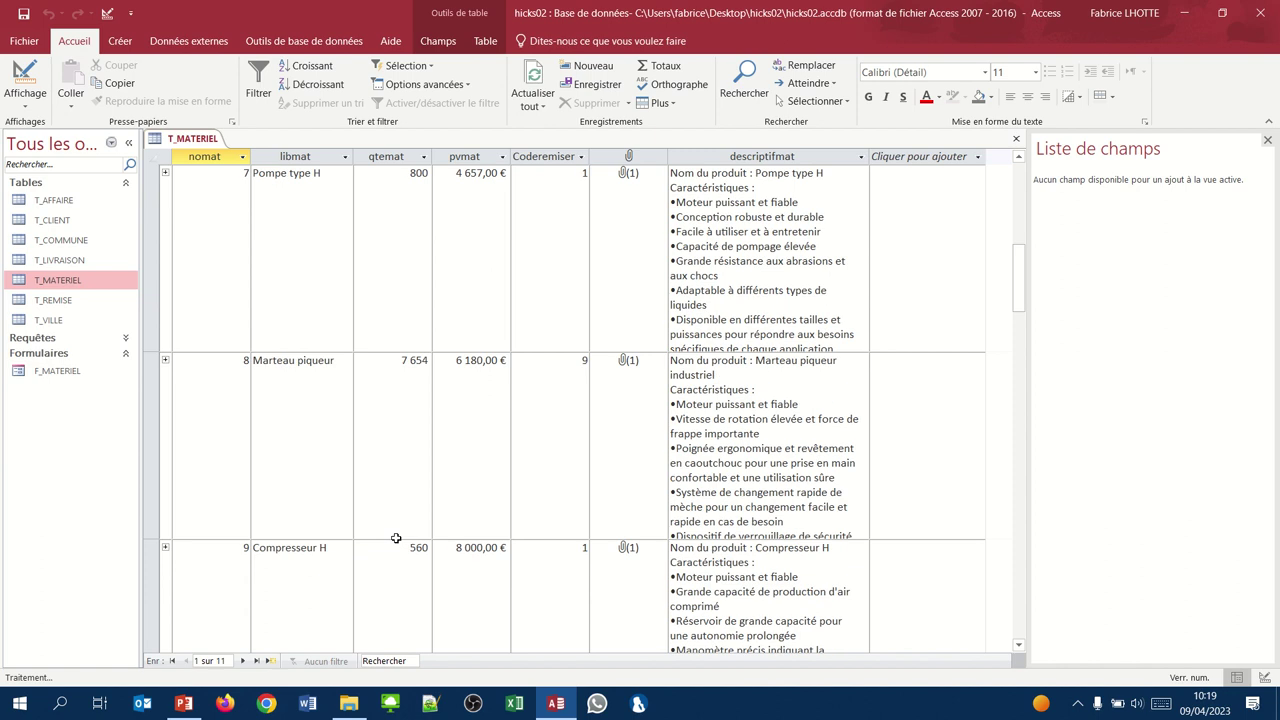